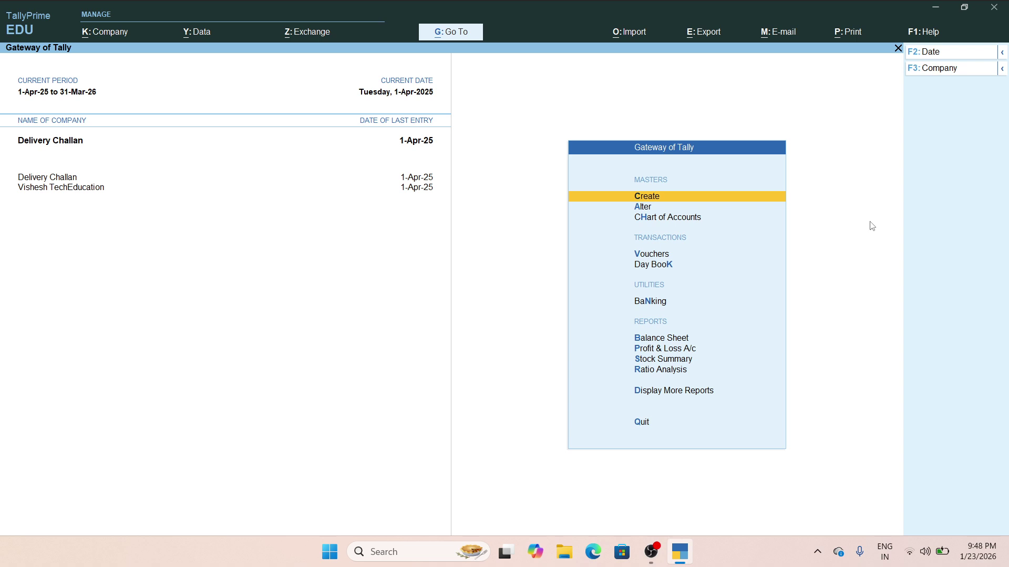
# Open voucher entry for the Delivery Challan company
pyautogui.press('Down')
pyautogui.press('Down')
pyautogui.press('Down')
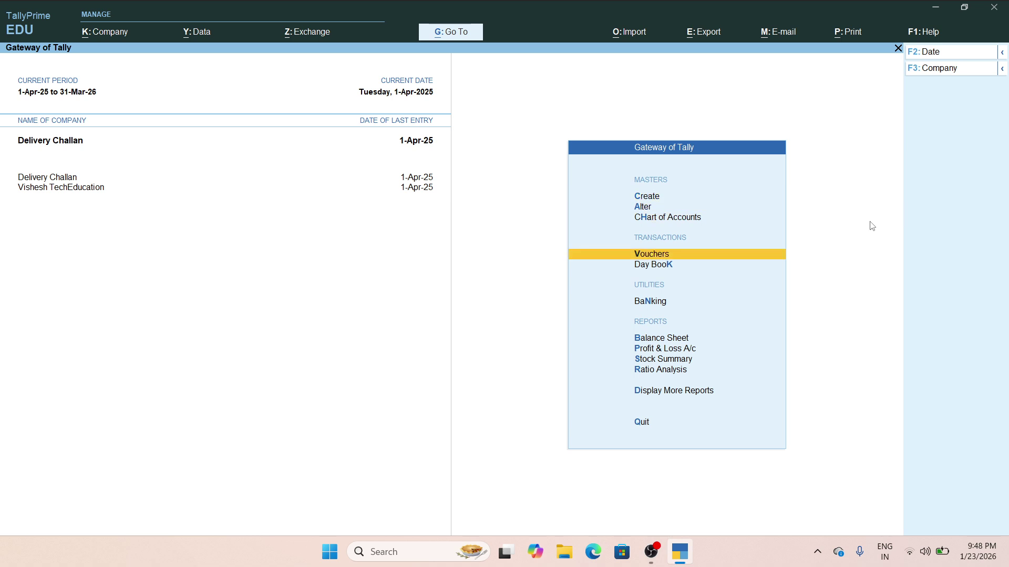
pyautogui.press('Return')
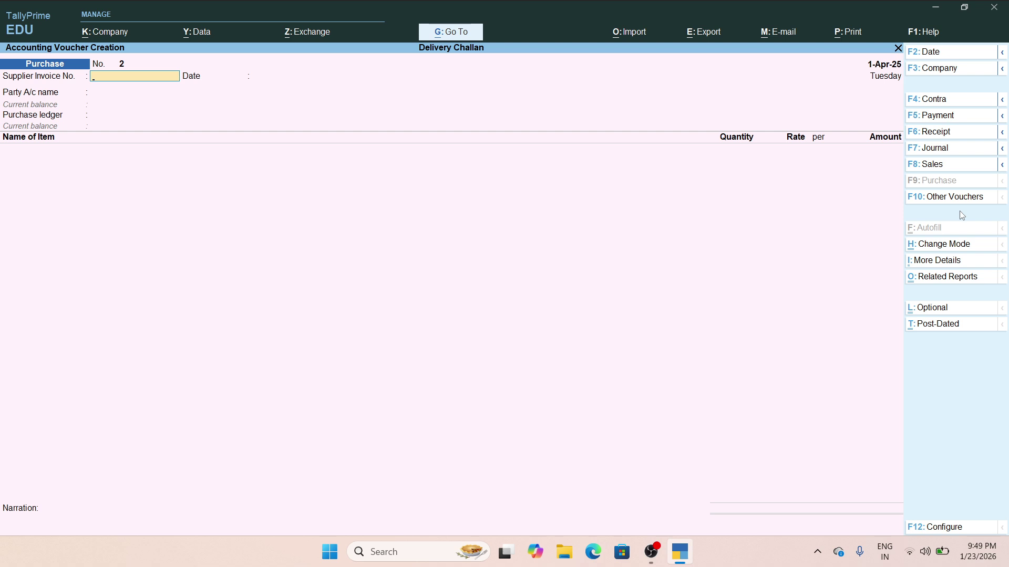
# Show the inactive voucher types in the list of voucher types
pyautogui.press('F10')
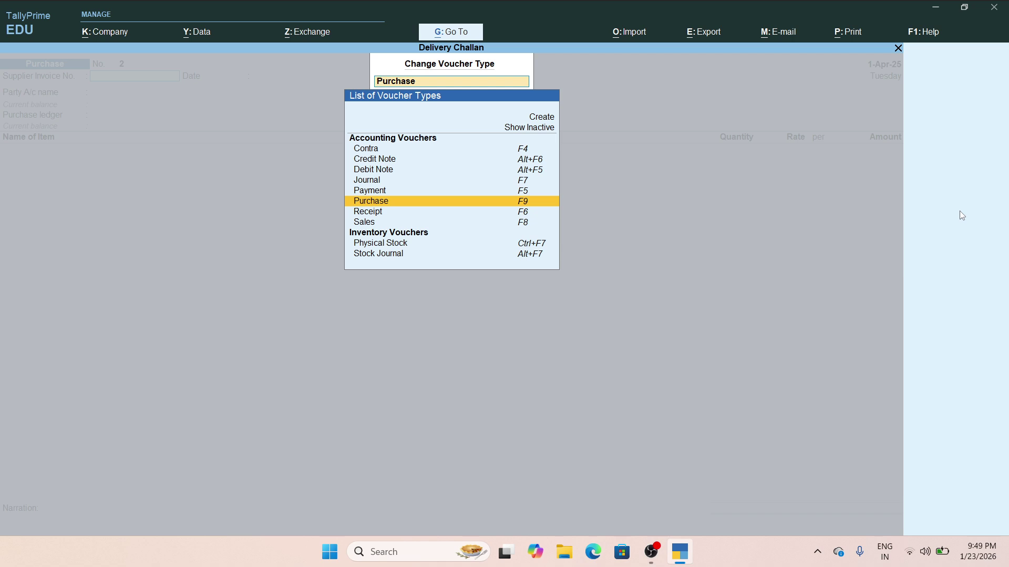
pyautogui.press('Up')
pyautogui.press('Up')
pyautogui.press('Up')
pyautogui.press('Up')
pyautogui.press('Up')
pyautogui.press('Up')
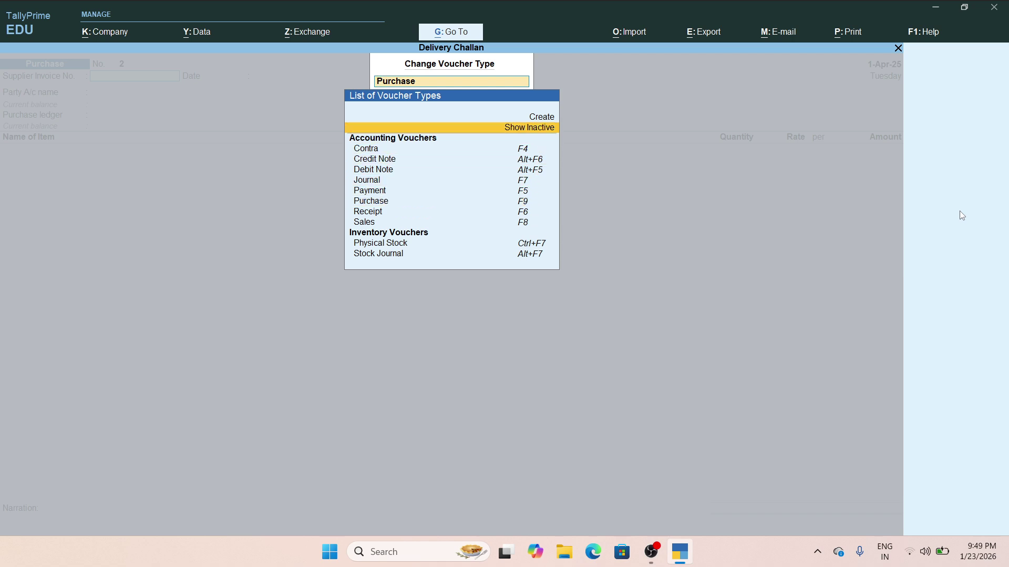
pyautogui.press('Return')
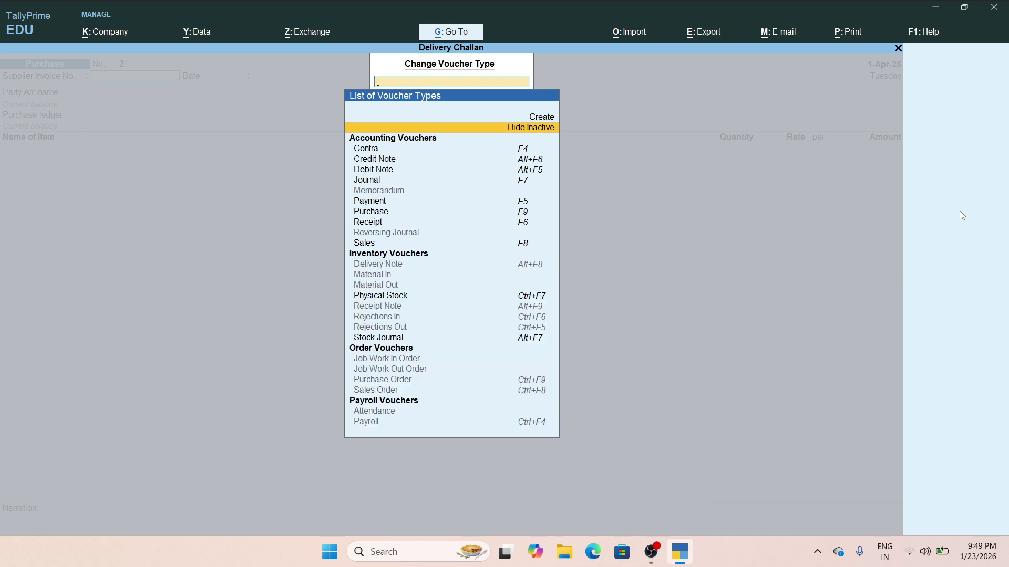
# Activate the Delivery Note inventory voucher type, and leave the blank delivery note to return to the Gateway of Tally
pyautogui.press('Down')
pyautogui.press('Down')
pyautogui.press('Down')
pyautogui.press('Down')
pyautogui.press('Down')
pyautogui.press('Down')
pyautogui.press('Down')
pyautogui.press('Down')
pyautogui.press('Down')
pyautogui.press('Down')
pyautogui.press('Down')
pyautogui.press('Down')
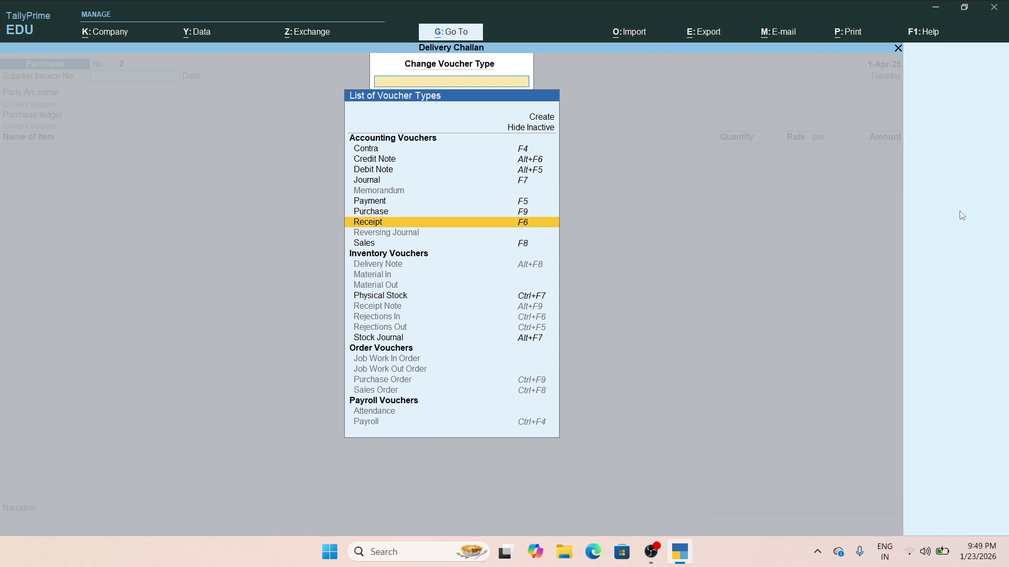
pyautogui.press('Down')
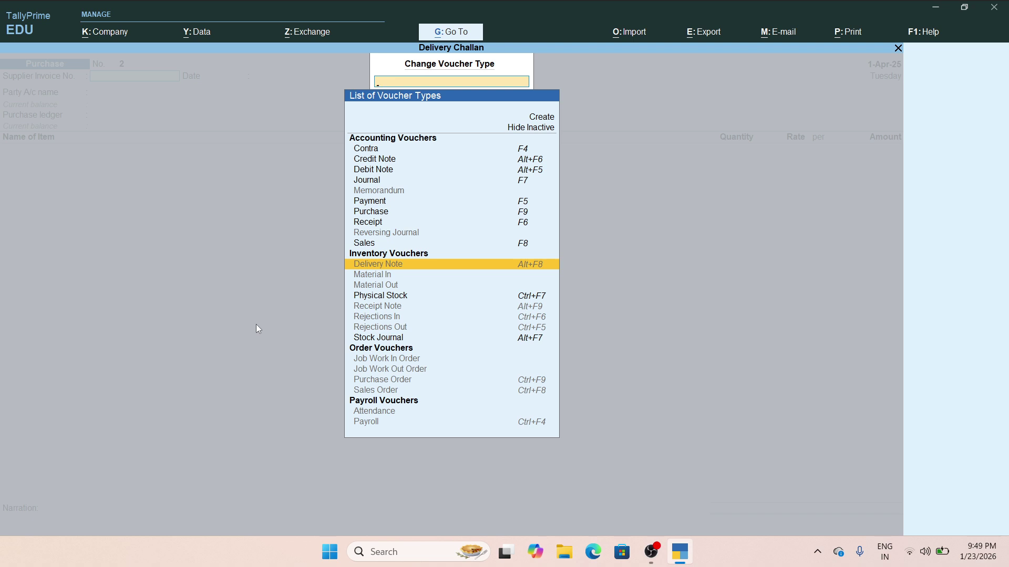
pyautogui.press('Return')
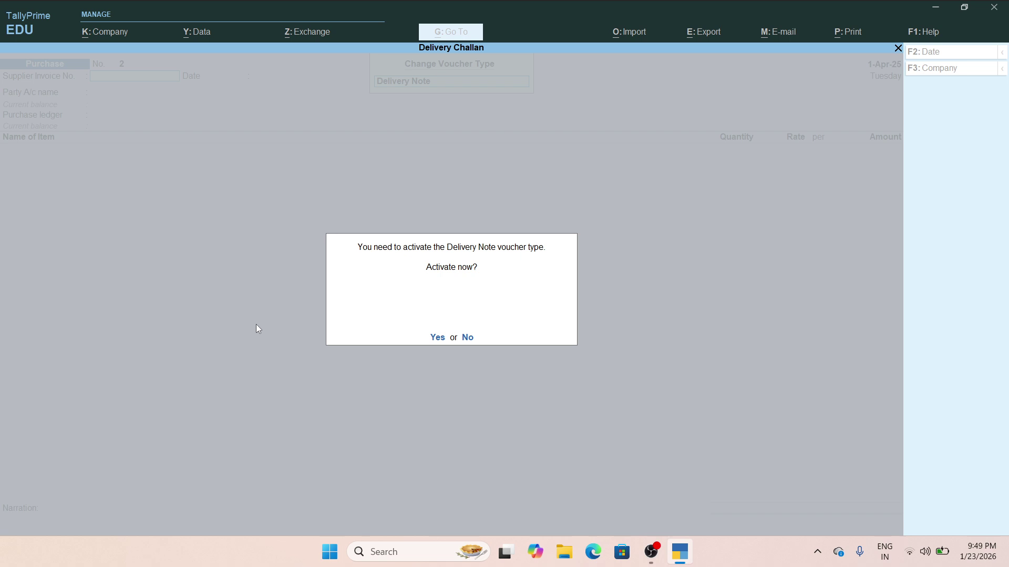
pyautogui.press('y')
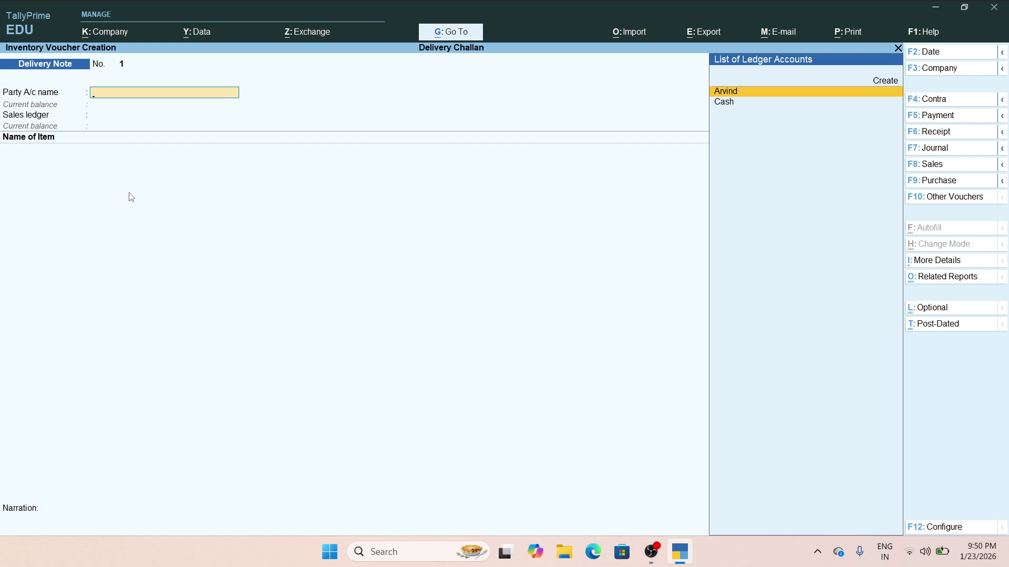
pyautogui.press('Escape')
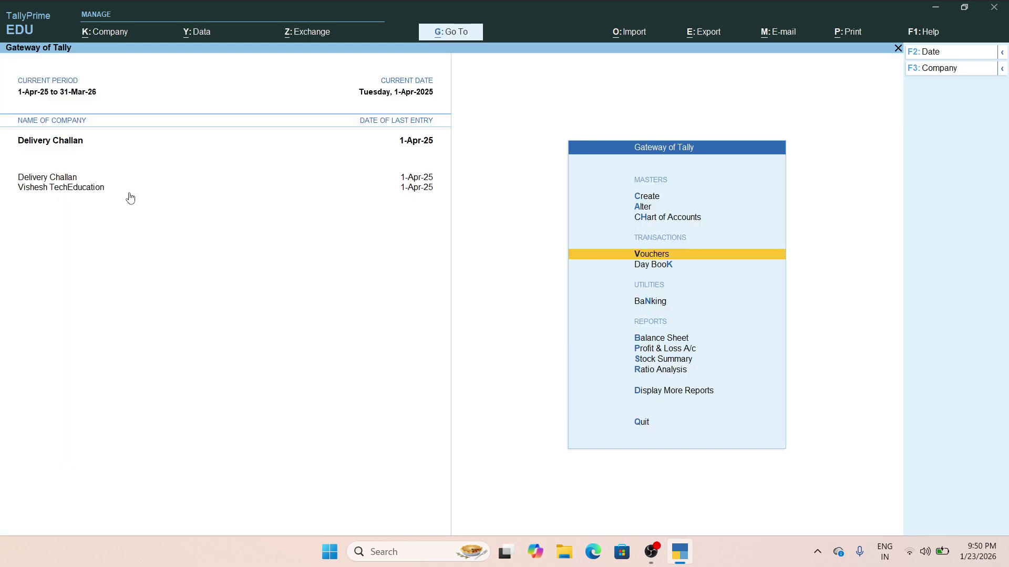
# Check the closing balance of Office Table in the Stock Summary report and return to the Gateway of Tally
pyautogui.press('Down')
pyautogui.press('Down')
pyautogui.press('Down')
pyautogui.press('Down')
pyautogui.press('Down')
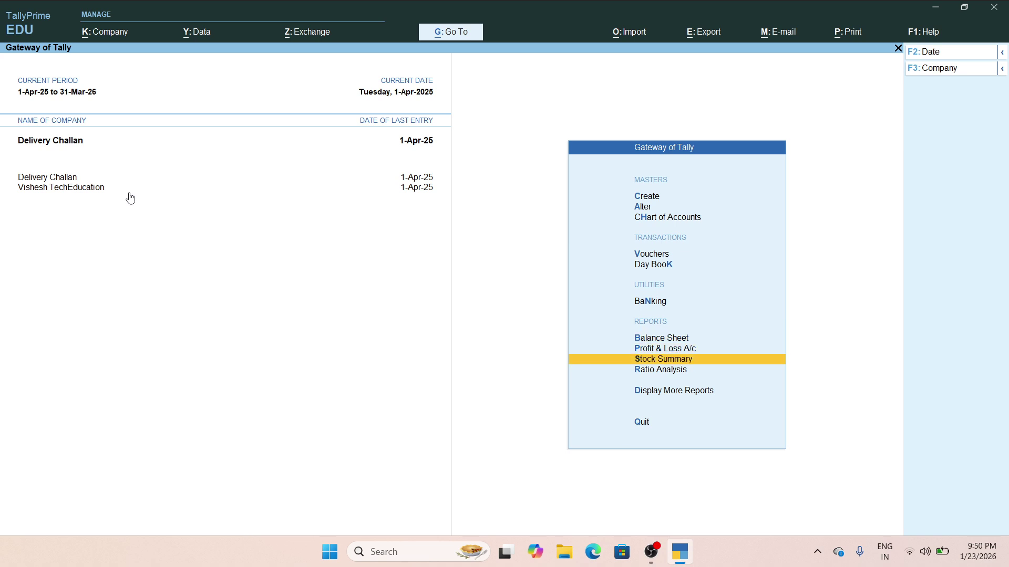
pyautogui.press('Return')
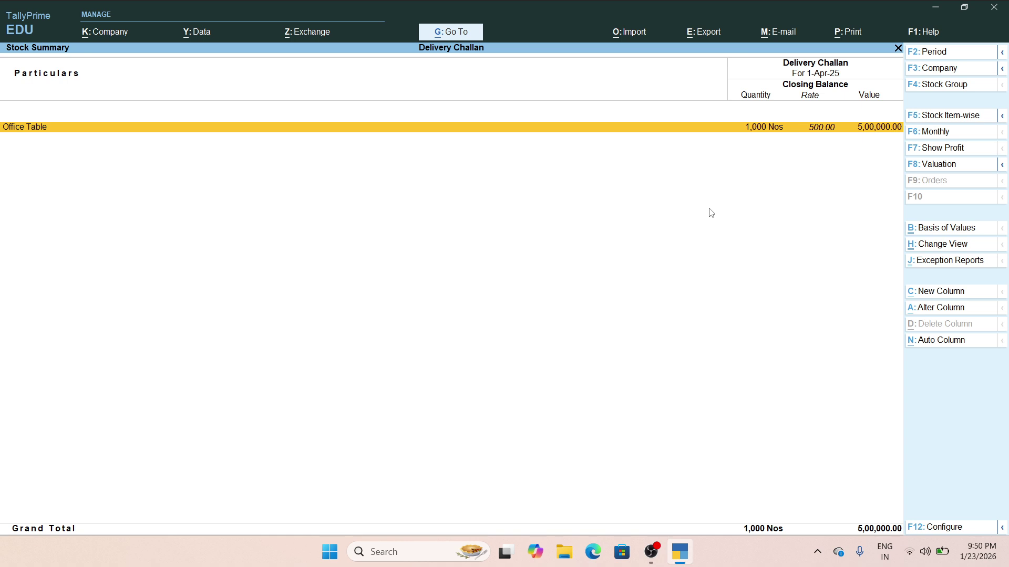
pyautogui.press('Escape')
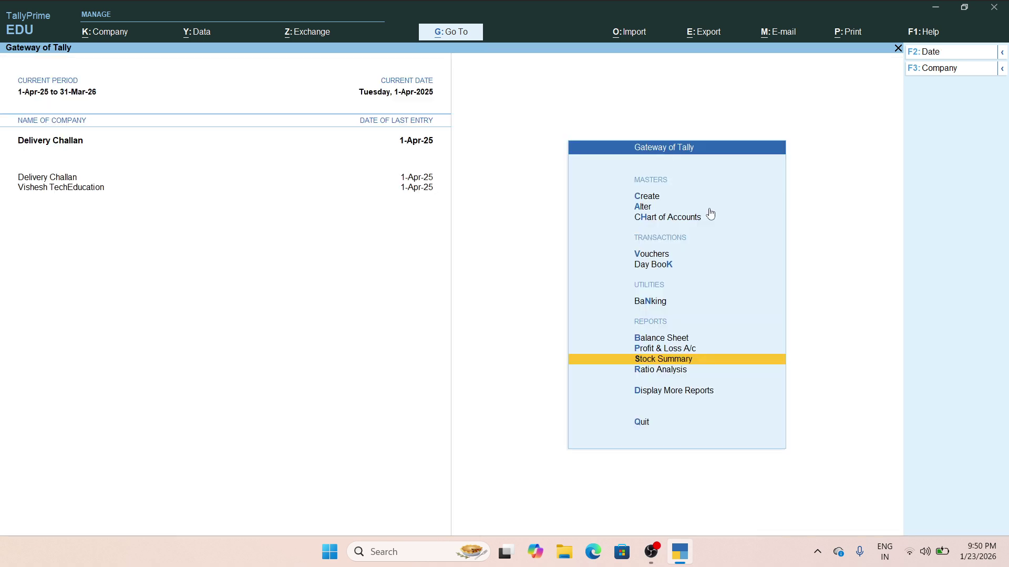
# Reopen voucher entry and choose Delivery Note as the voucher type
pyautogui.press('Up')
pyautogui.press('Up')
pyautogui.press('Up')
pyautogui.press('Up')
pyautogui.press('Up')
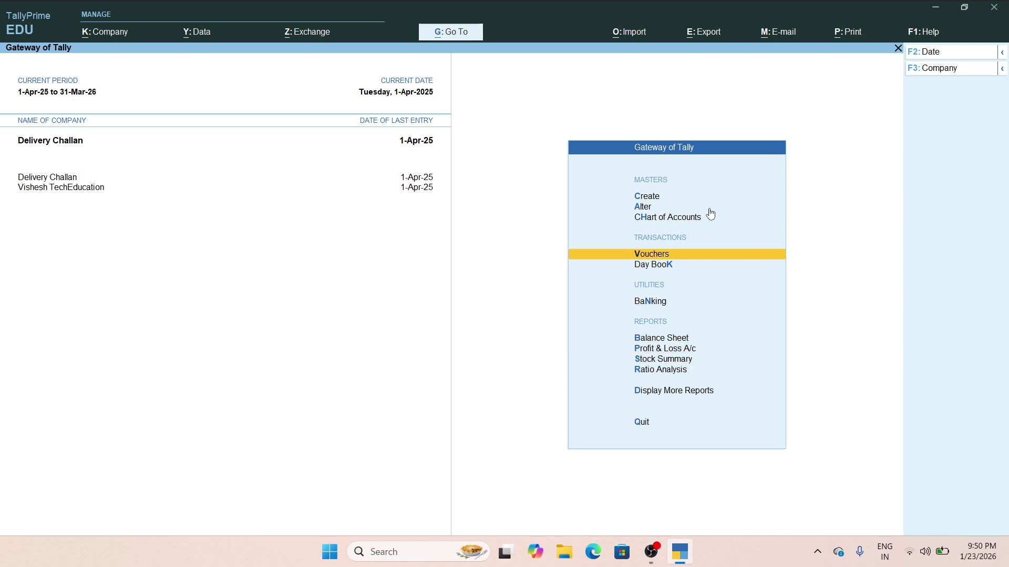
pyautogui.press('Return')
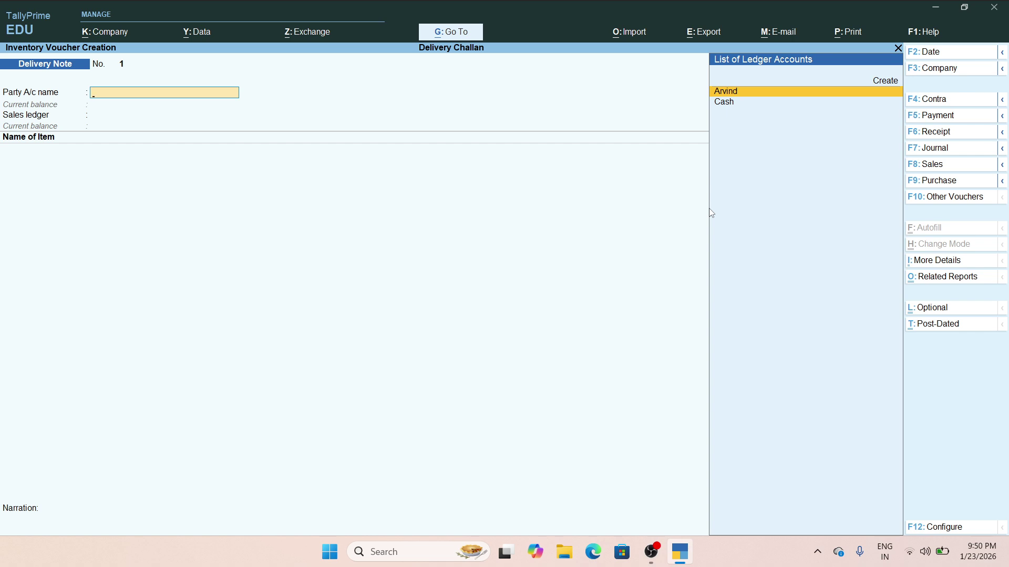
pyautogui.press('F10')
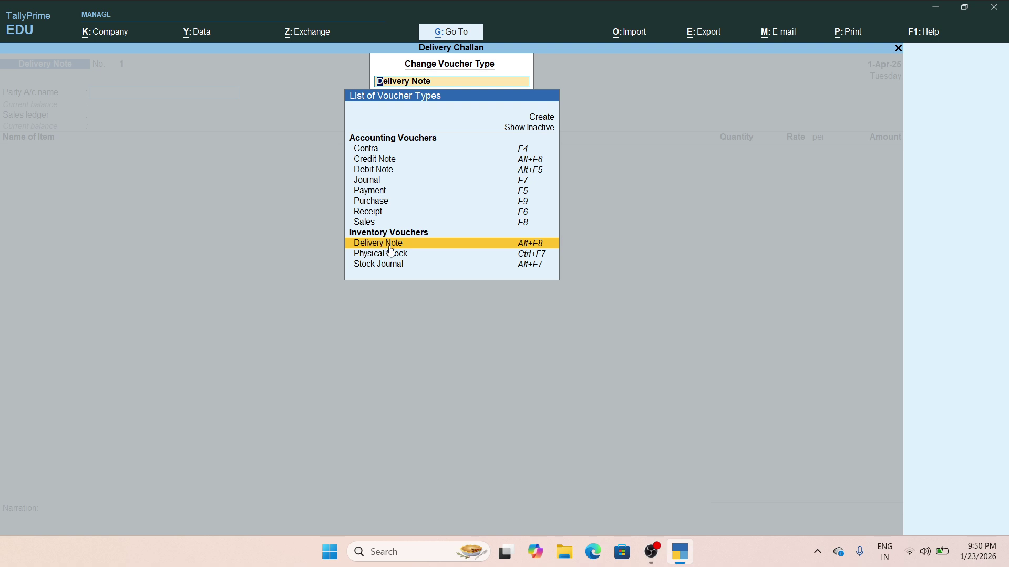
pyautogui.press('Return')
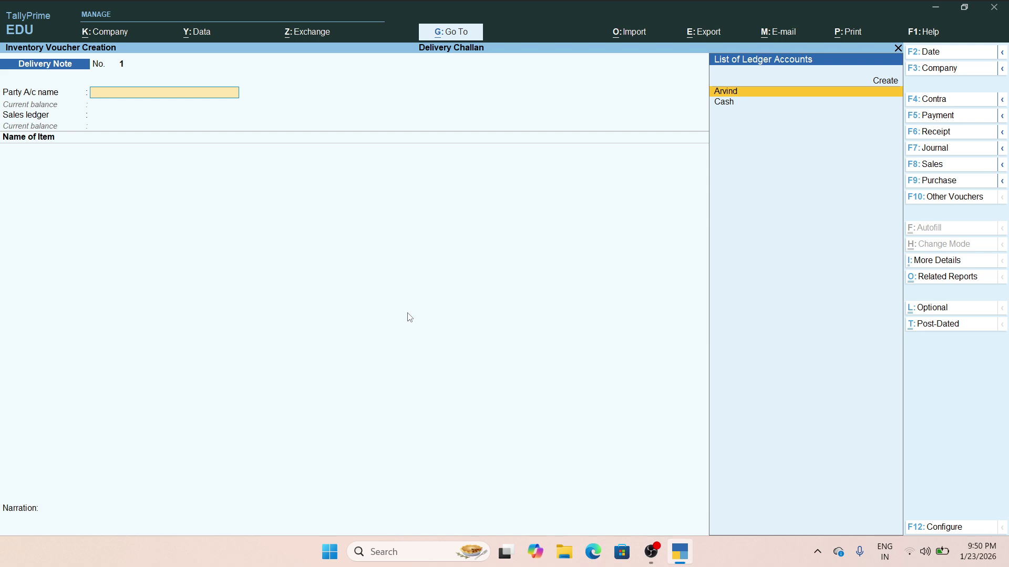
# Create the customer's party ledger under Sundry Debtors from the delivery note's party account field, entering the customer's full name
pyautogui.press('Up')
pyautogui.press('Return')
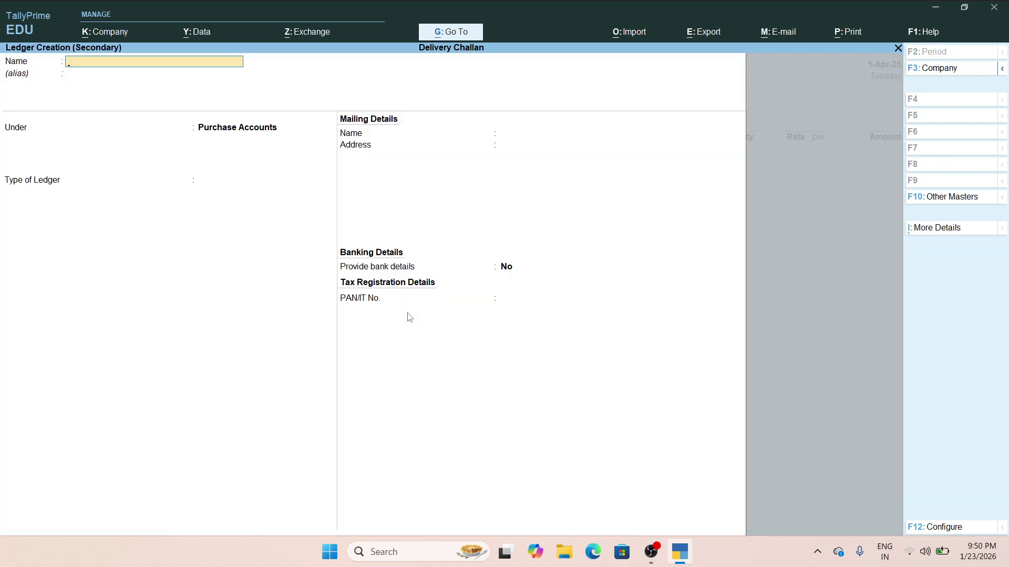
pyautogui.write('Shyam Mittal')
pyautogui.press('Return')
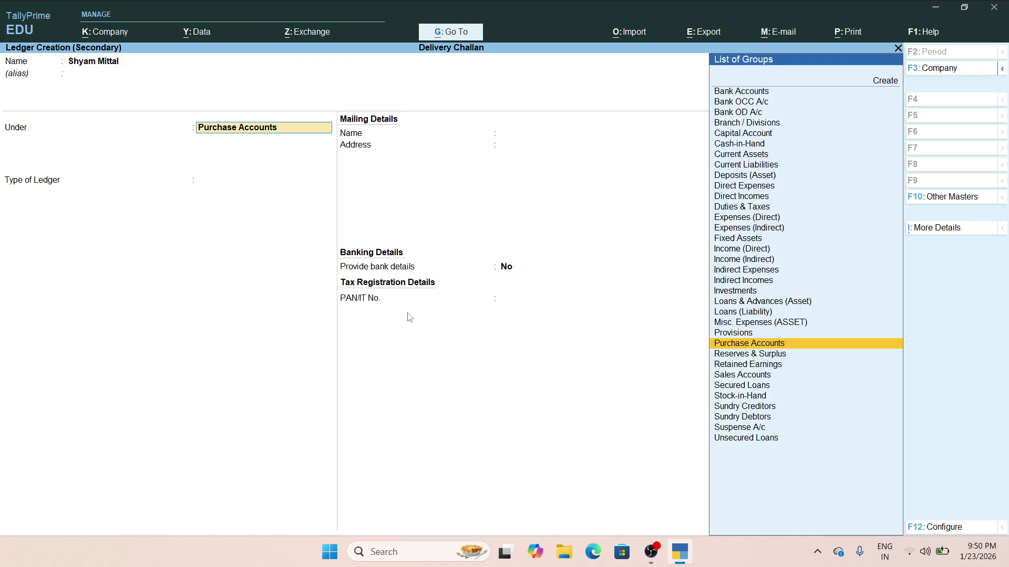
pyautogui.write('Sun')
pyautogui.press('Down')
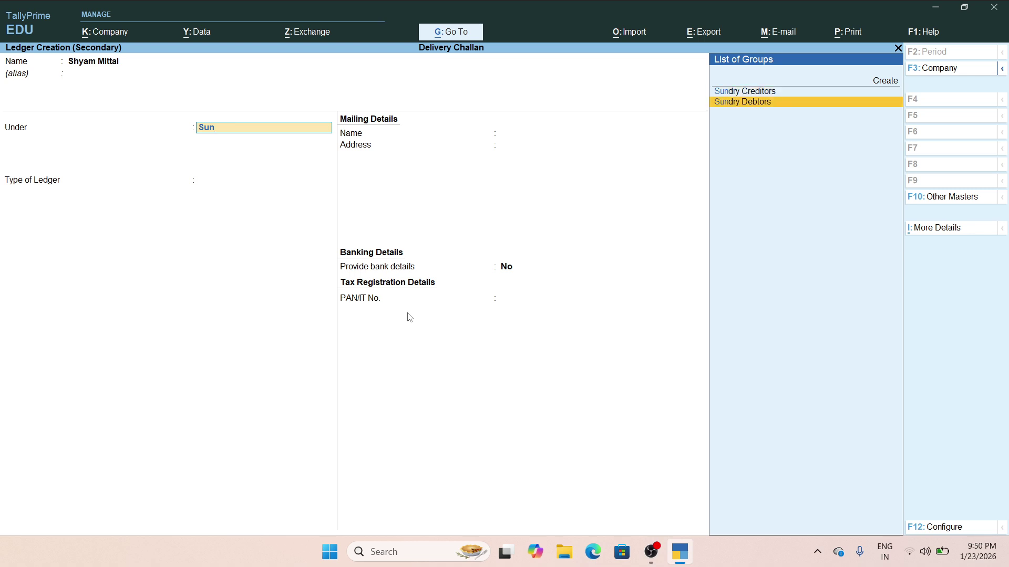
pyautogui.press('Return')
pyautogui.hotkey('ctrl', 'a')
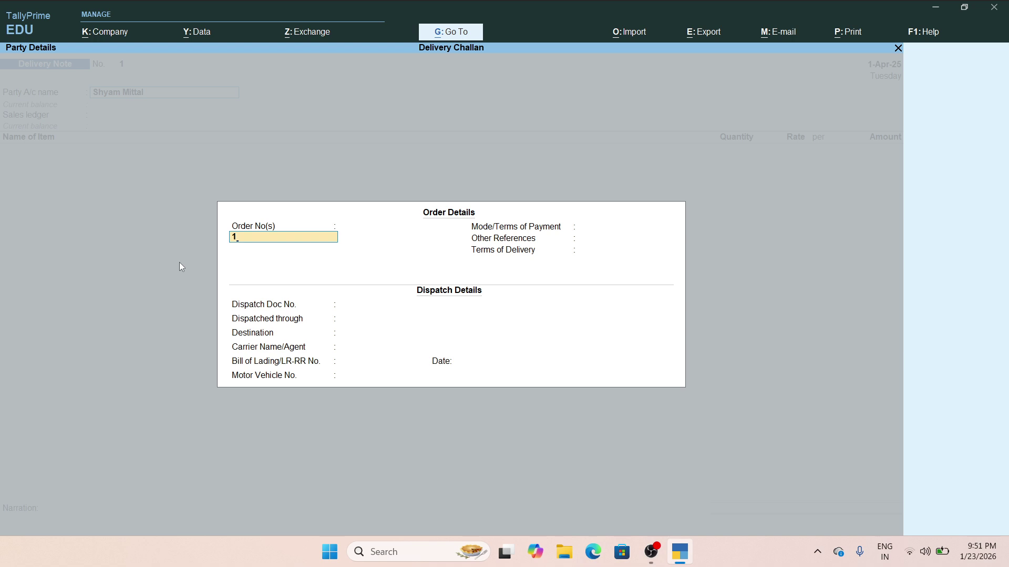
# Enter the order number with the date 1-Apr-25 and accept the order, dispatch and buyer details
pyautogui.press('Return')
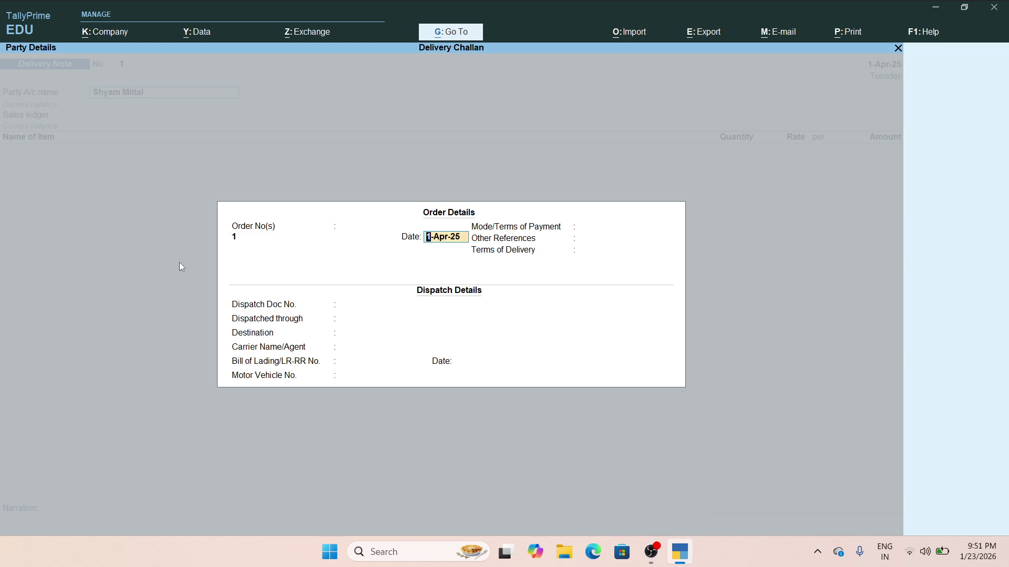
pyautogui.press('Return')
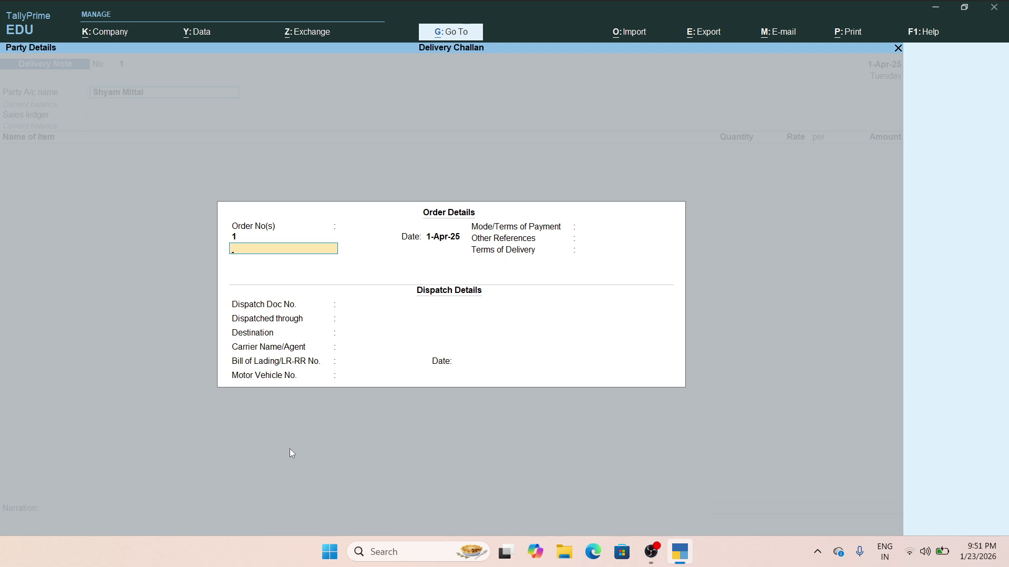
pyautogui.hotkey('ctrl', 'a')
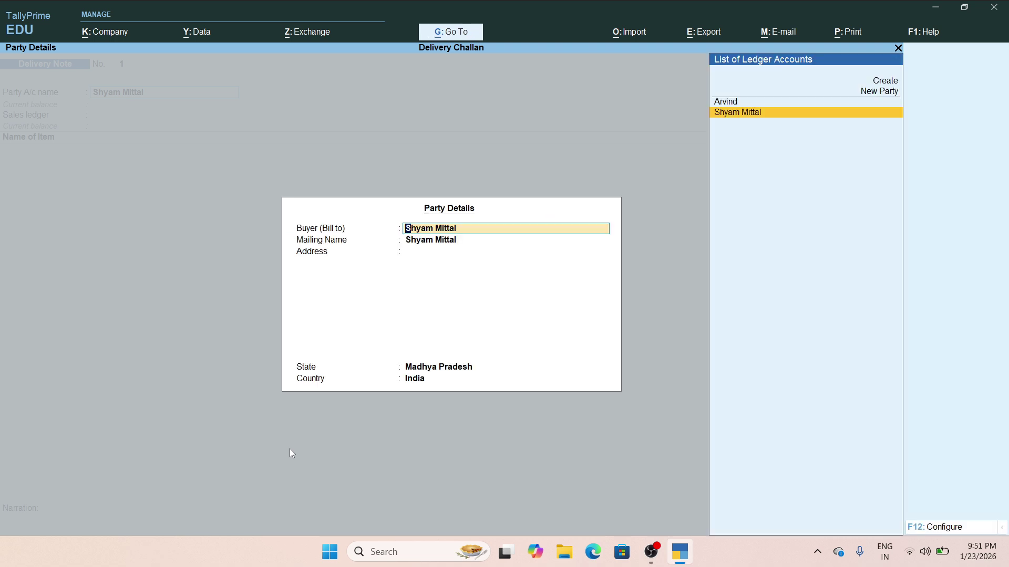
pyautogui.hotkey('ctrl', 'a')
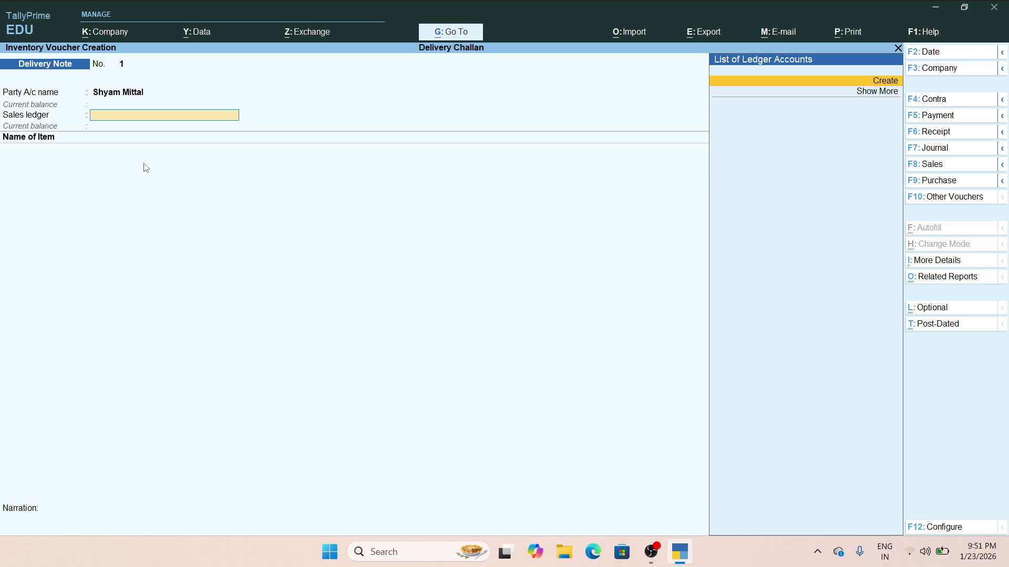
# Create a Sales Account ledger under Sales Accounts as the delivery note's sales ledger
pyautogui.hotkey('alt', 'c')
pyautogui.write('Sale')
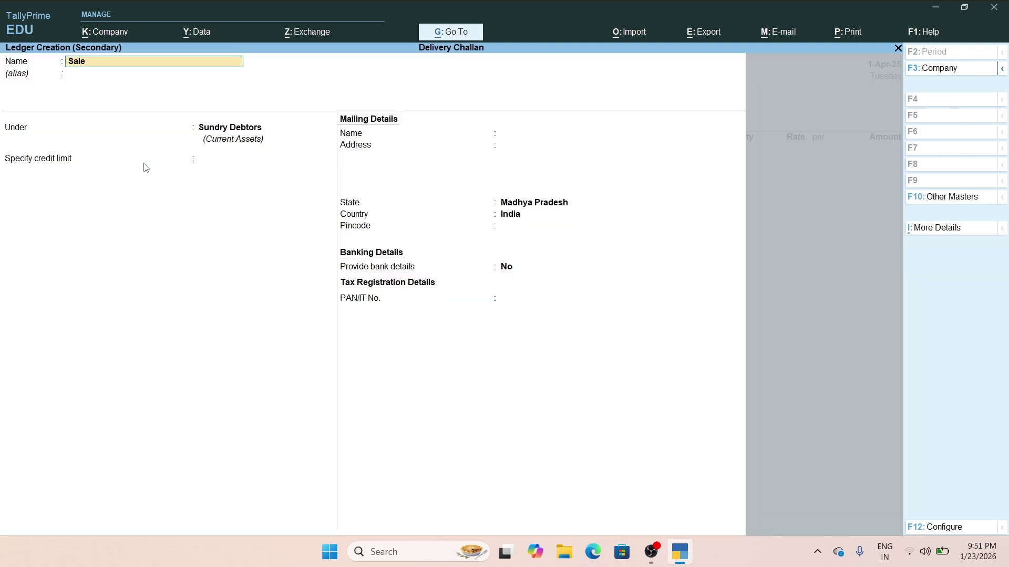
pyautogui.write('s account')
pyautogui.press('Return')
pyautogui.press('Return')
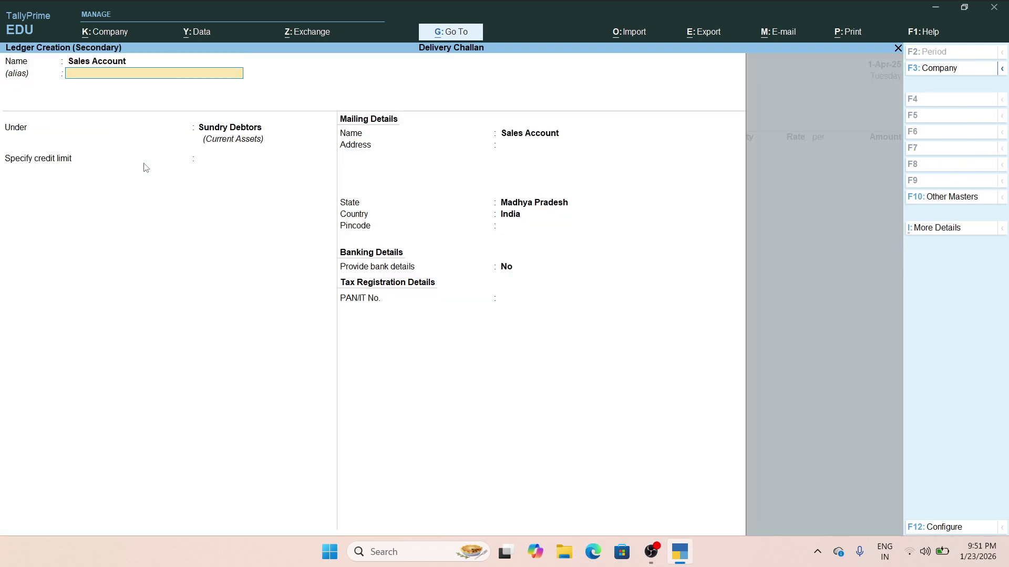
pyautogui.write('Sales')
pyautogui.press('Return')
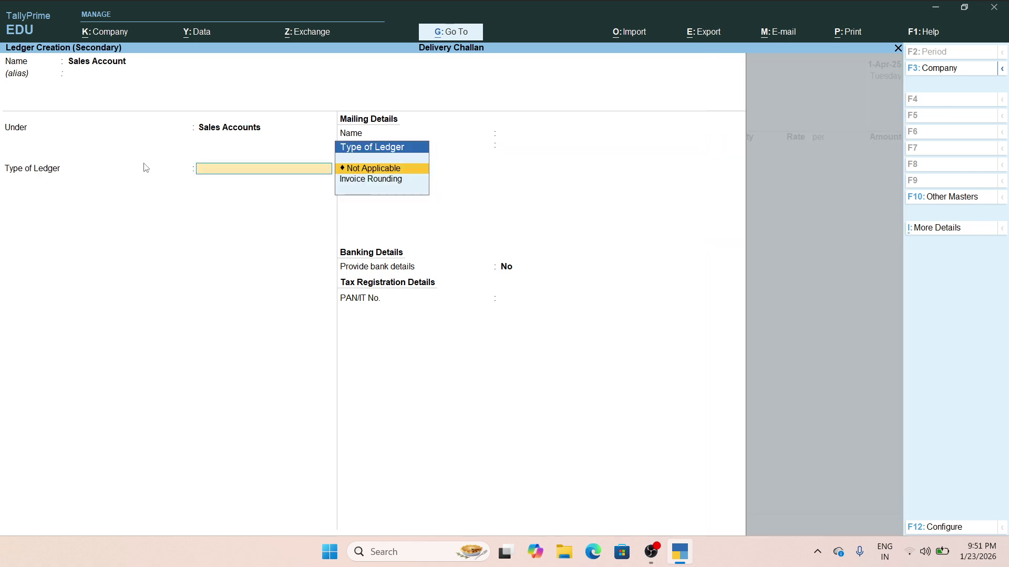
pyautogui.hotkey('ctrl', 'a')
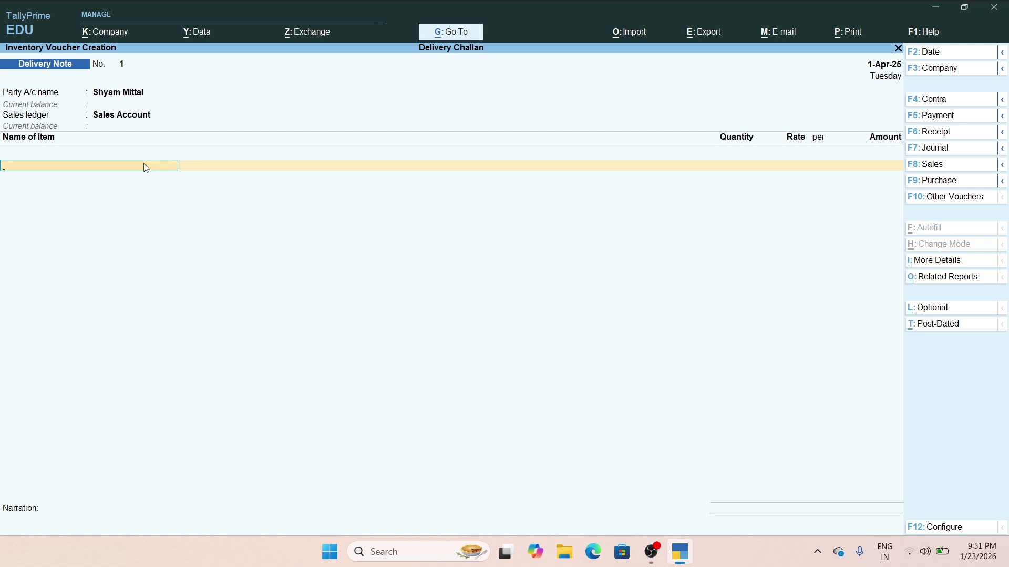
# Add the stock item Office Table with tracking number 1, quantity 100 Nos and rate 600
pyautogui.write('Of')
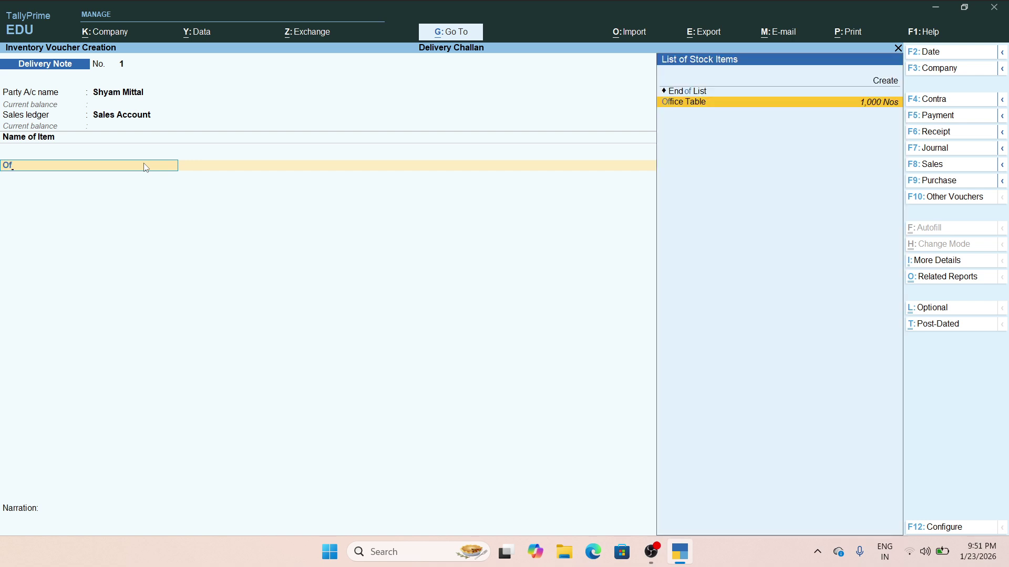
pyautogui.press('Return')
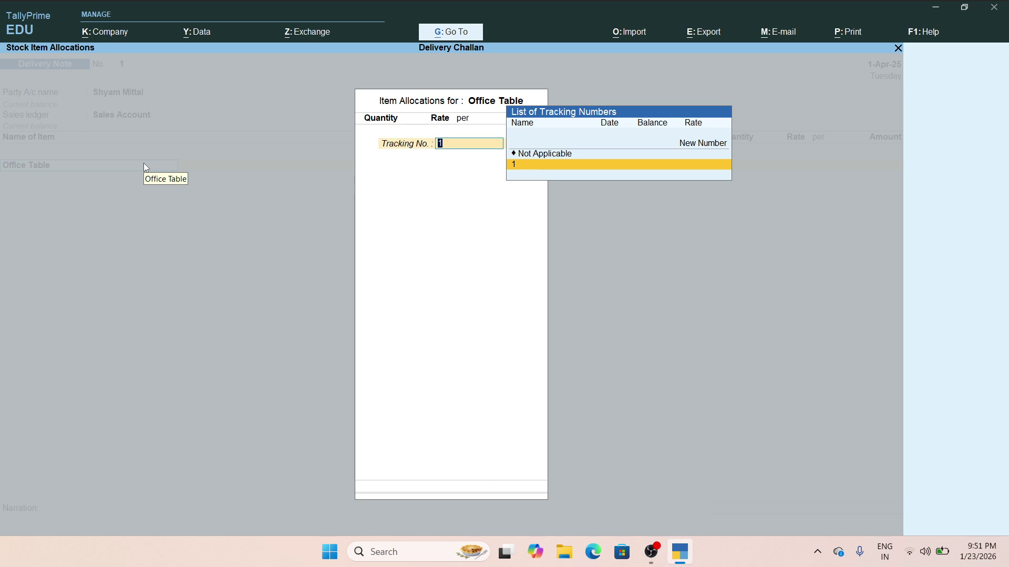
pyautogui.press('Return')
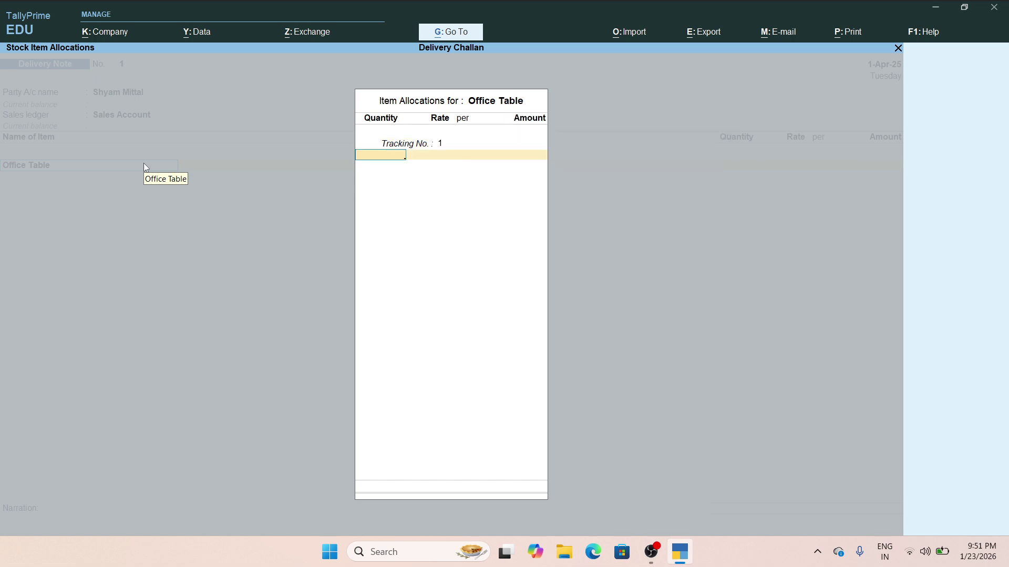
pyautogui.write('100')
pyautogui.press('Return')
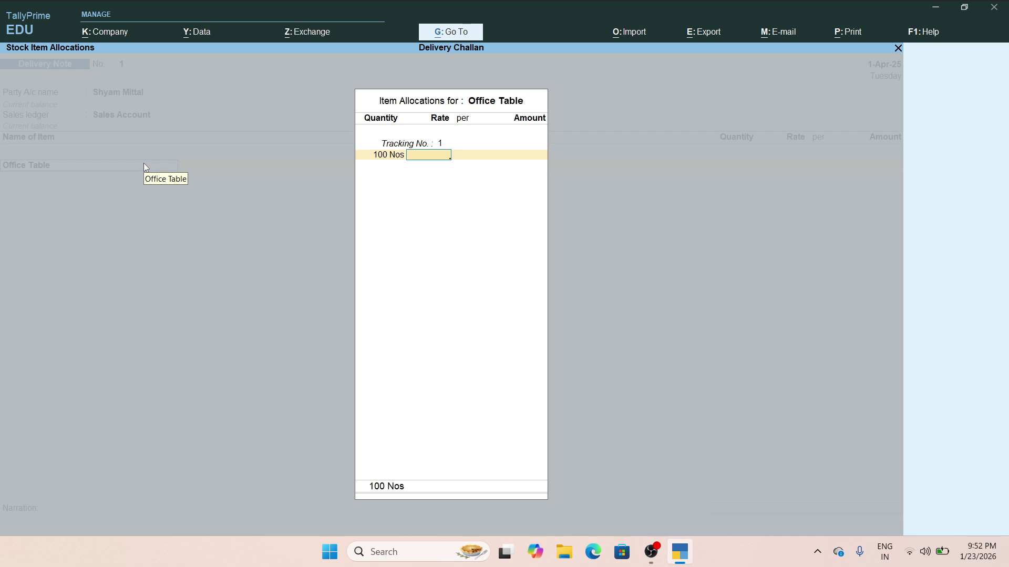
pyautogui.write('600')
pyautogui.press('Return')
pyautogui.press('Return')
pyautogui.press('Return')
pyautogui.press('Return')
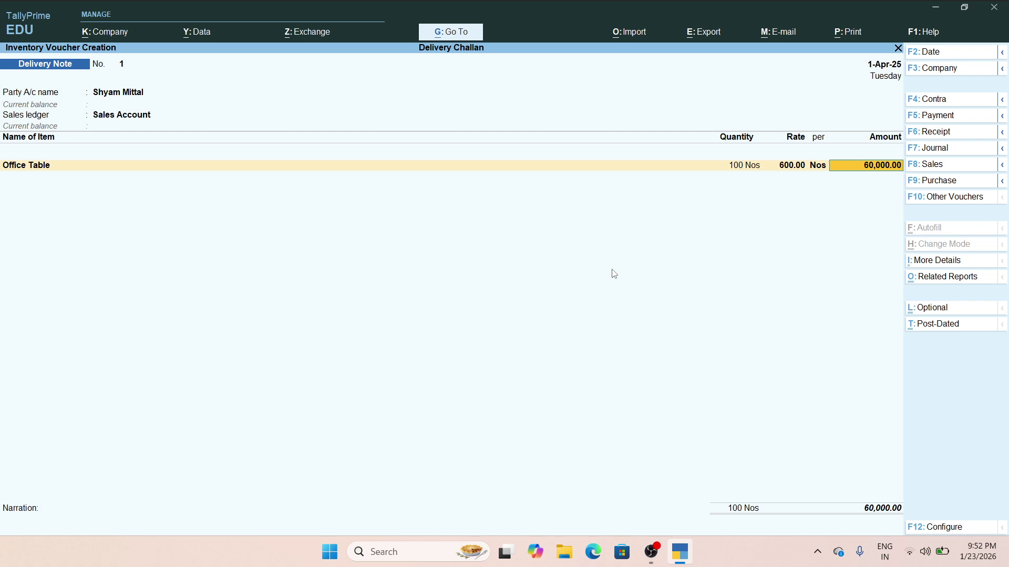
# Preview the delivery note's printout, look through the whole page, and return to the voucher without printing
pyautogui.hotkey('ctrl', 'p')
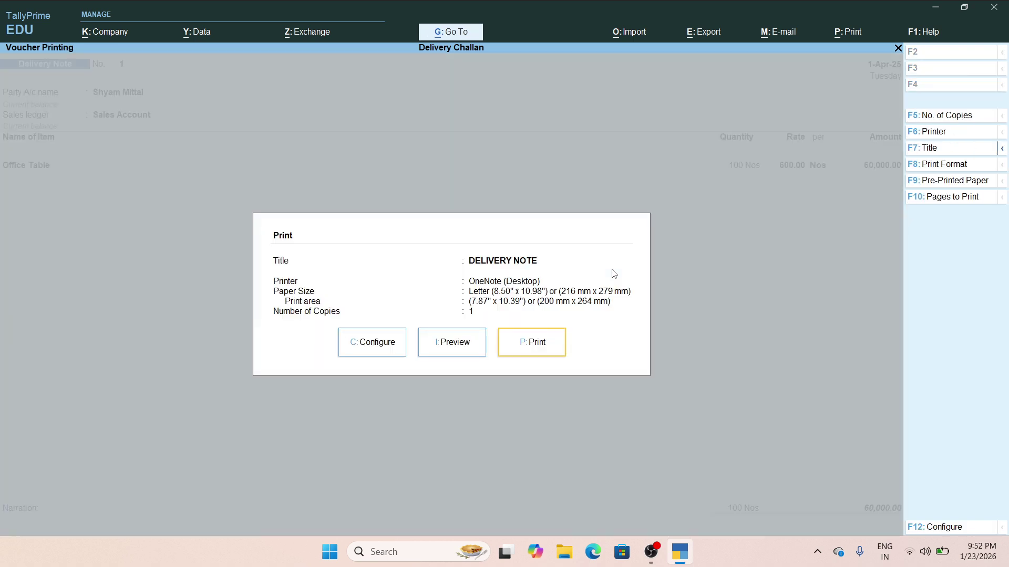
pyautogui.click(455, 351)
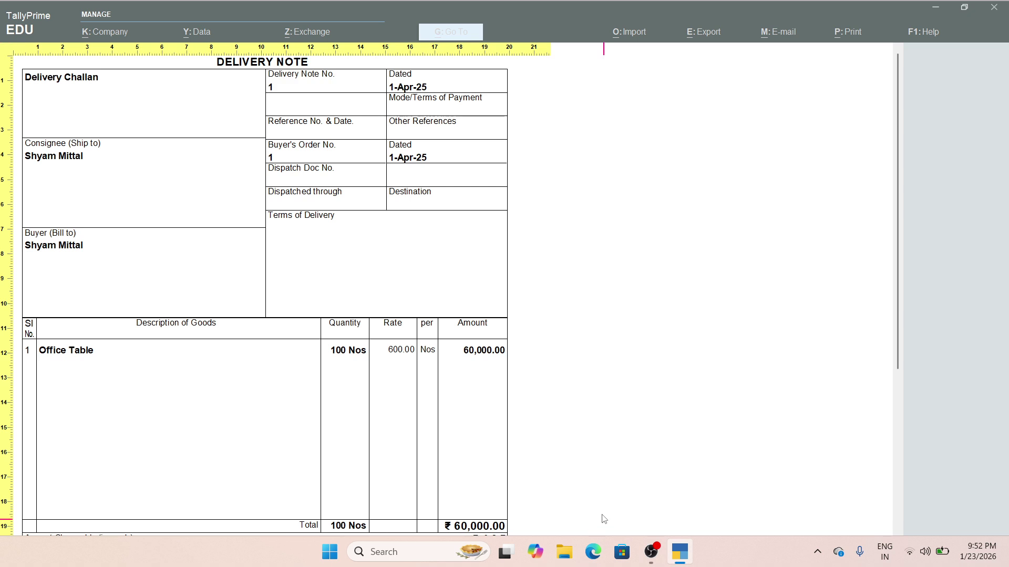
pyautogui.click(603, 517)
pyautogui.scroll(-1, 292, 307)
pyautogui.scroll(-4, 293, 307)
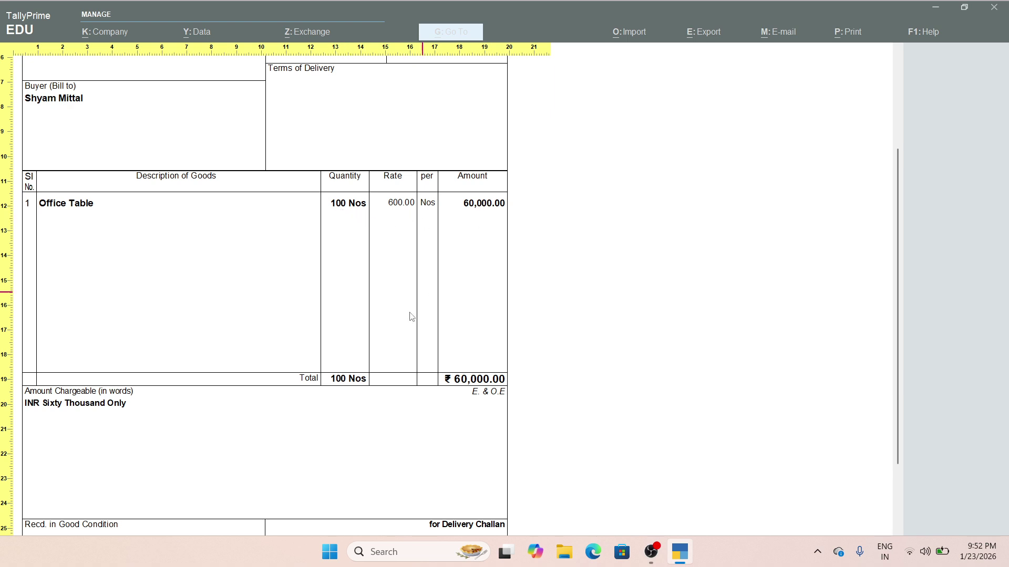
pyautogui.scroll(-2, 417, 353)
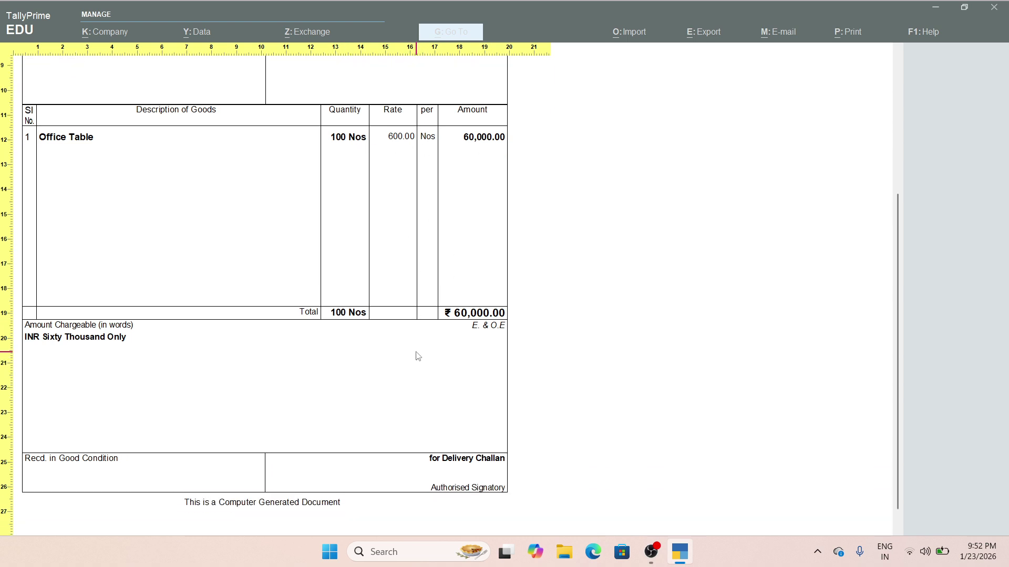
pyautogui.scroll(4, 417, 356)
pyautogui.scroll(1, 417, 356)
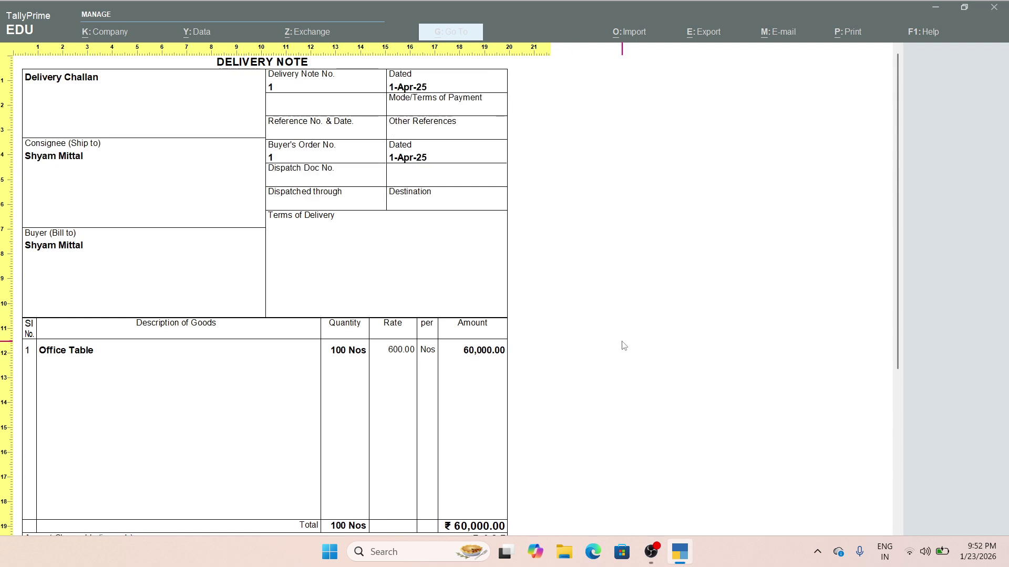
pyautogui.press('Escape')
pyautogui.press('Escape')
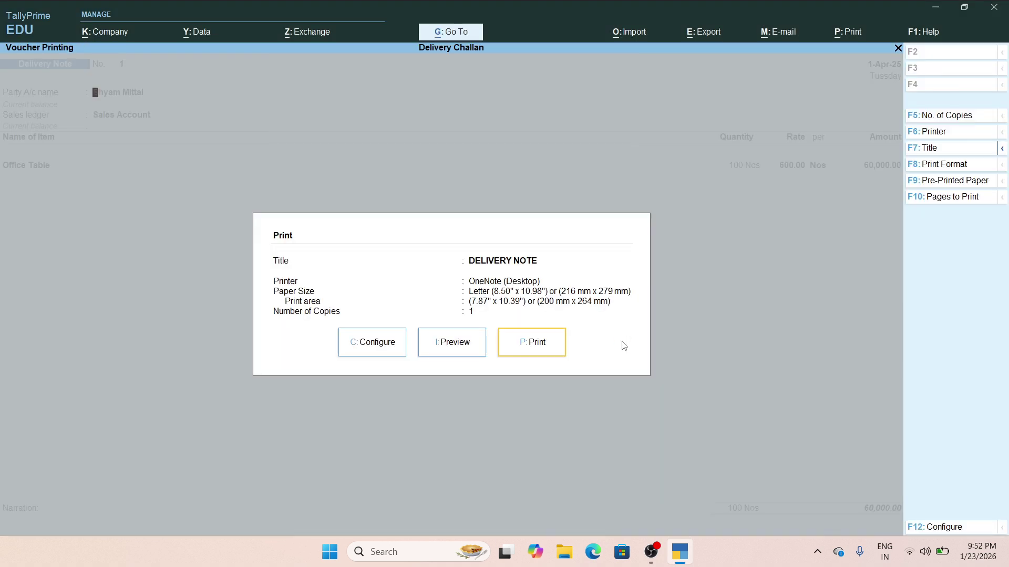
pyautogui.press('Escape')
# Save the delivery note for 100 Office Tables and leave voucher creation for the Gateway of Tally
pyautogui.press('ctrl')
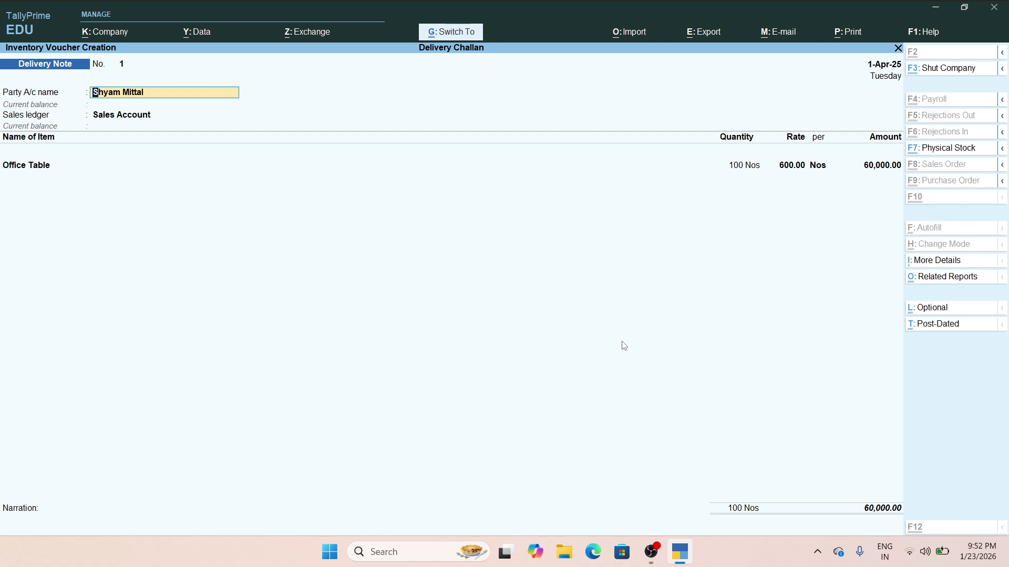
pyautogui.hotkey('ctrl', 'a')
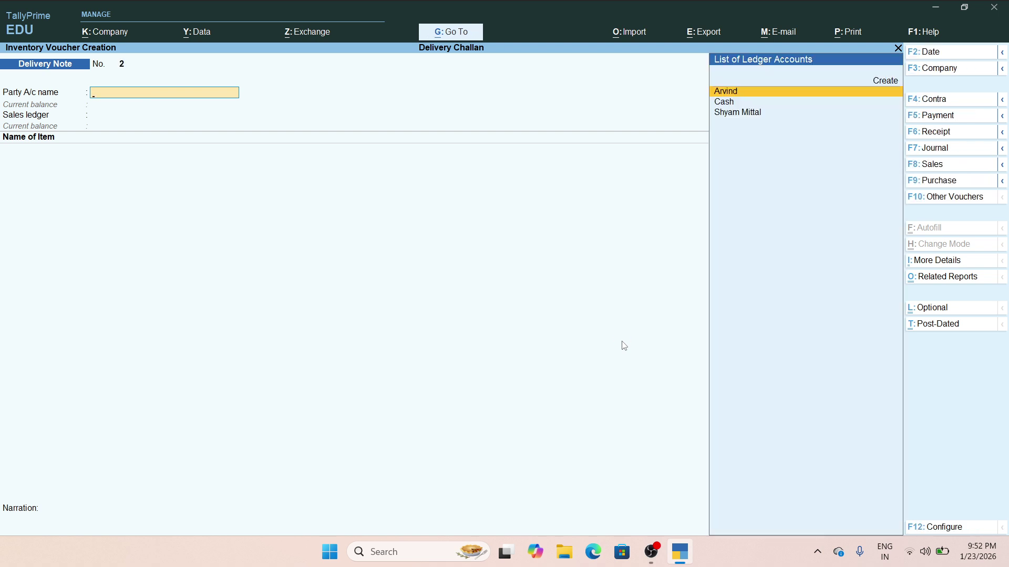
pyautogui.press('Escape')
pyautogui.press('Return')
# Check the closing quantity and value of Office Table in the Stock Summary, and return to the Gateway of Tally
pyautogui.press('Down')
pyautogui.press('Down')
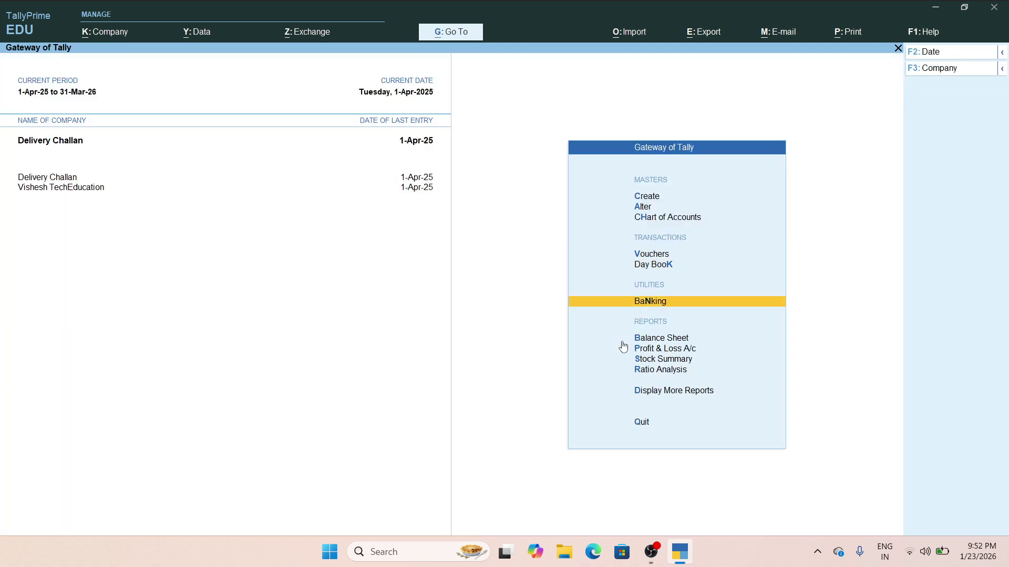
pyautogui.press('Down')
pyautogui.press('Down')
pyautogui.press('Down')
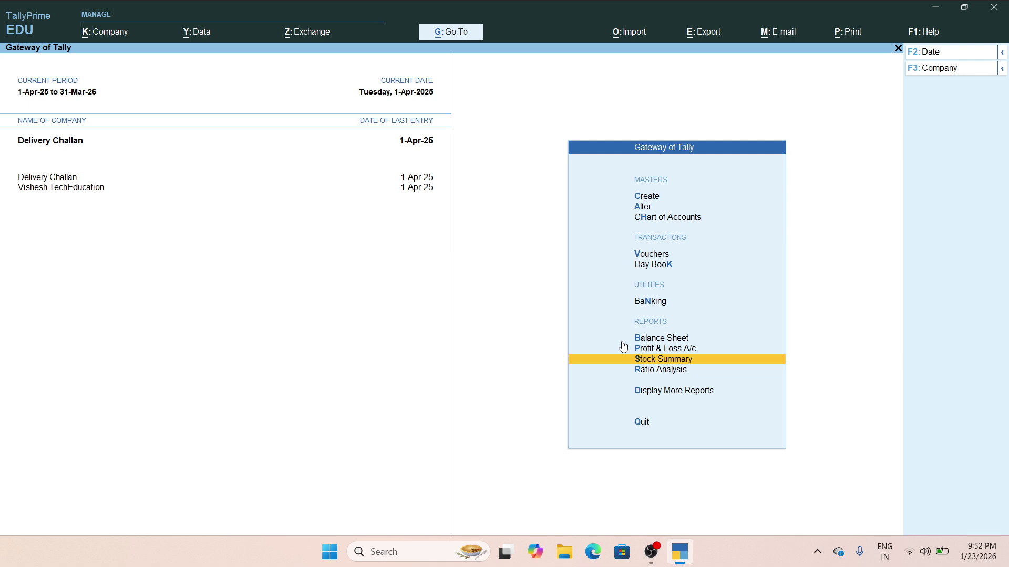
pyautogui.press('Return')
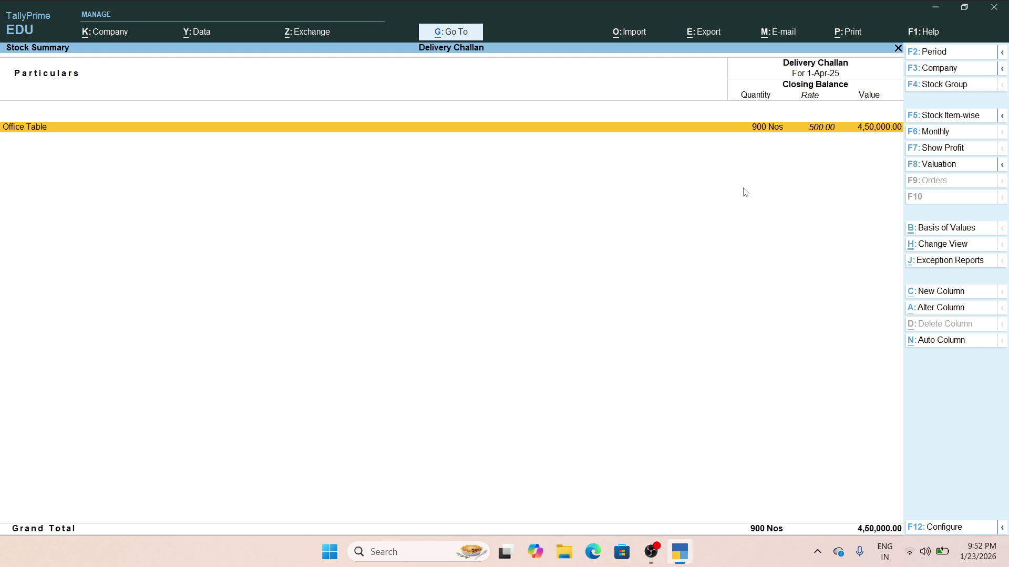
pyautogui.press('Escape')
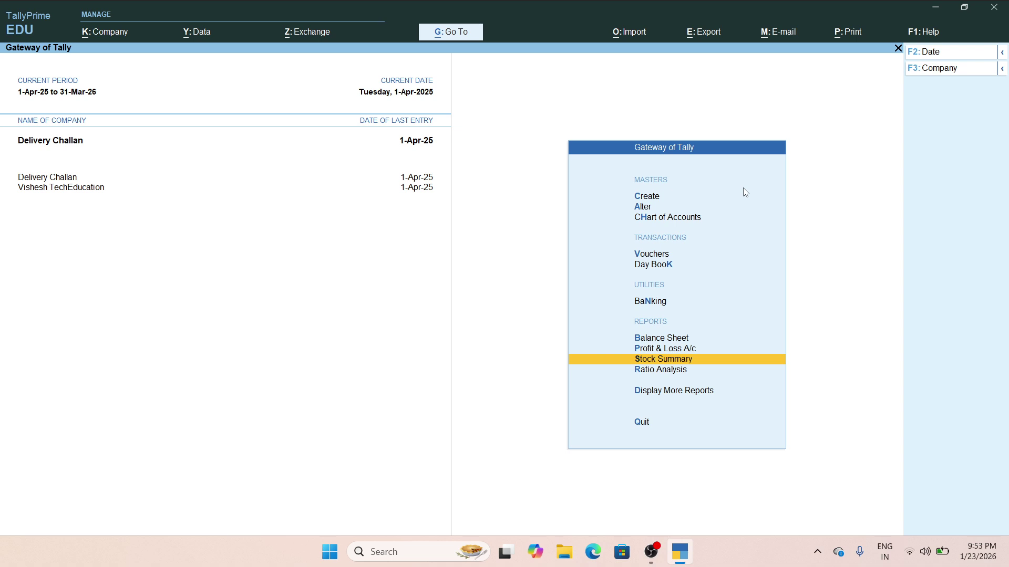
# Examine the Profit & Loss A/c and the group summary behind its Sales Accounts figure
pyautogui.press('Up')
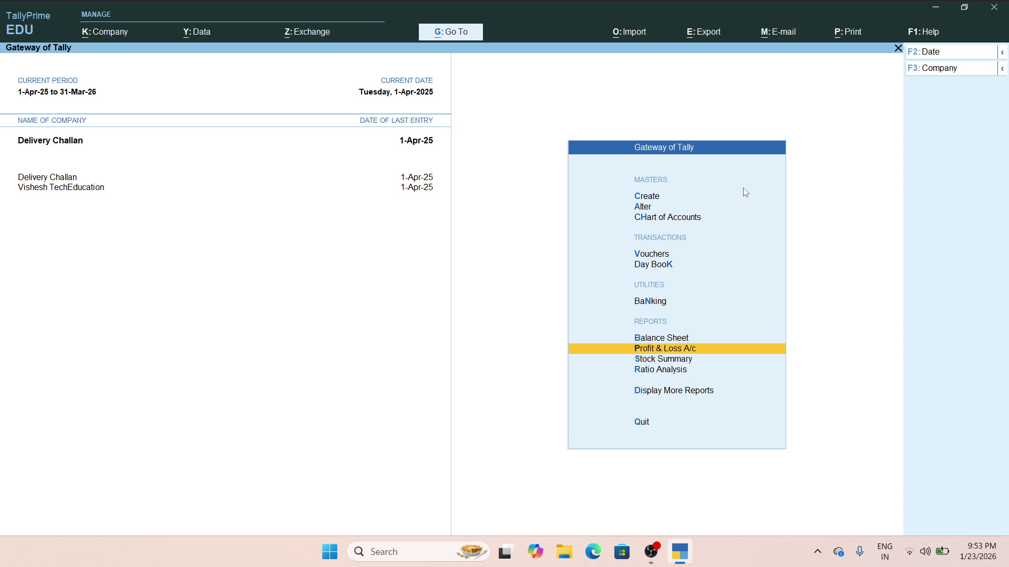
pyautogui.press('Return')
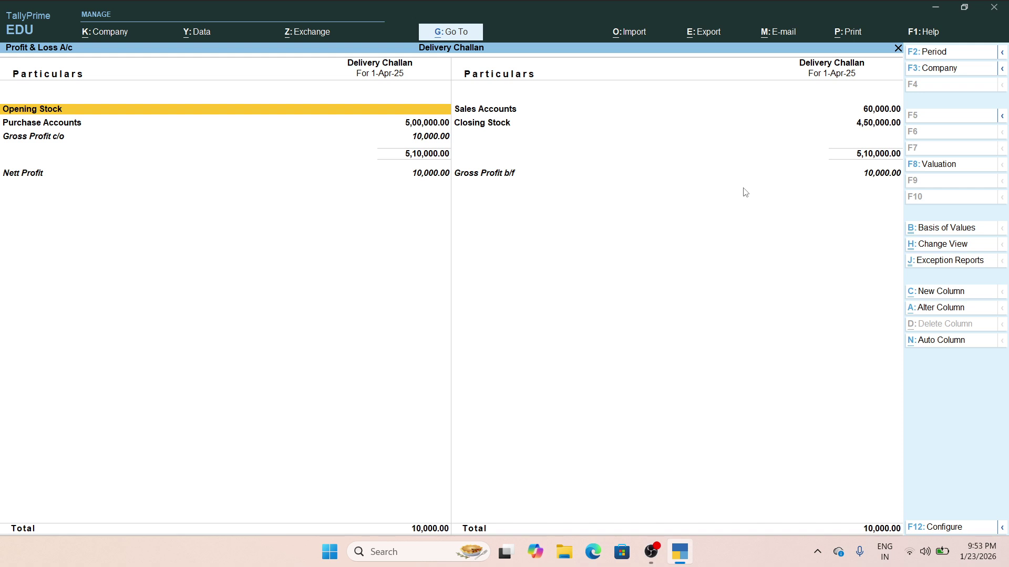
pyautogui.press('Right')
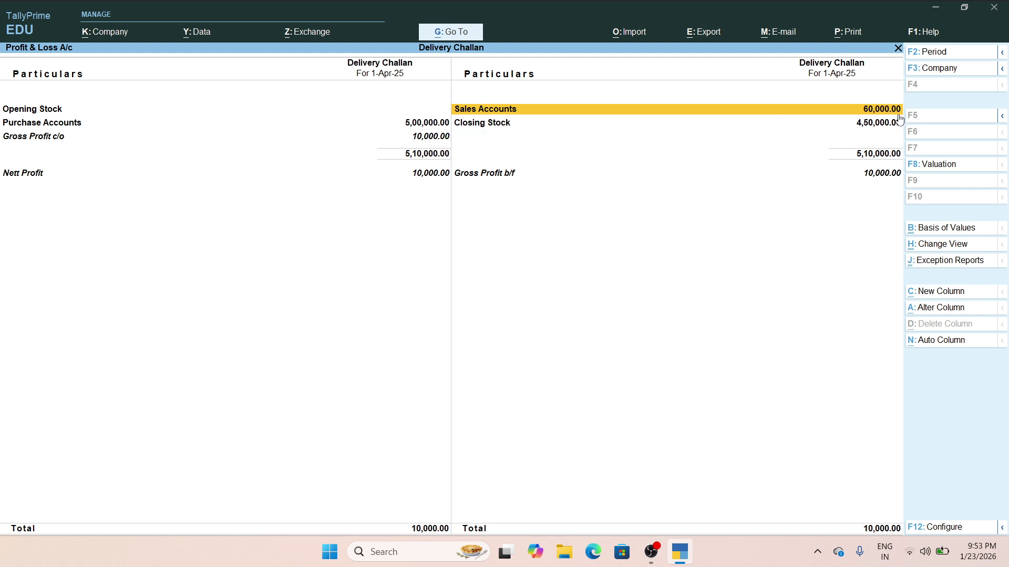
pyautogui.press('Return')
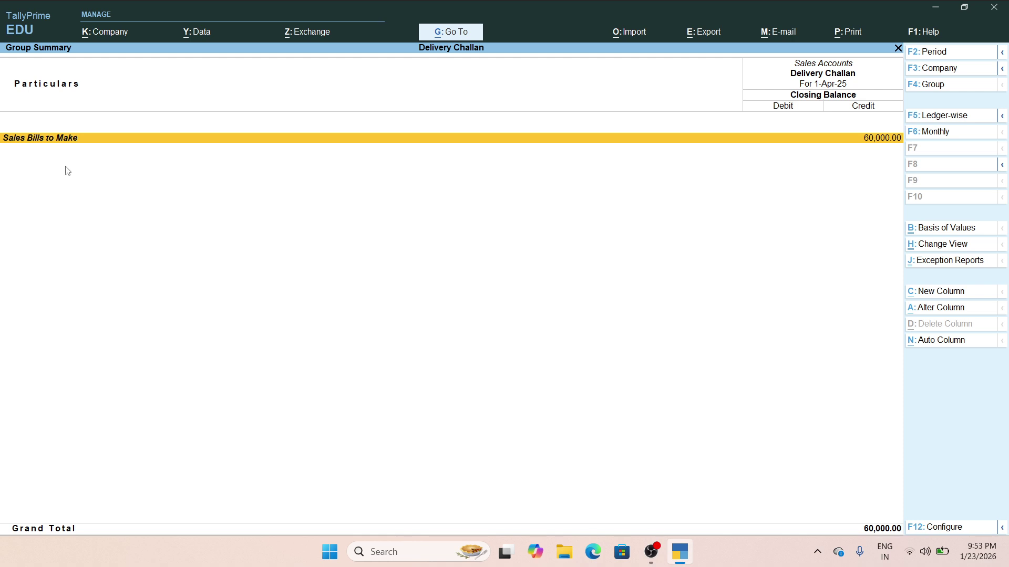
pyautogui.press('Escape')
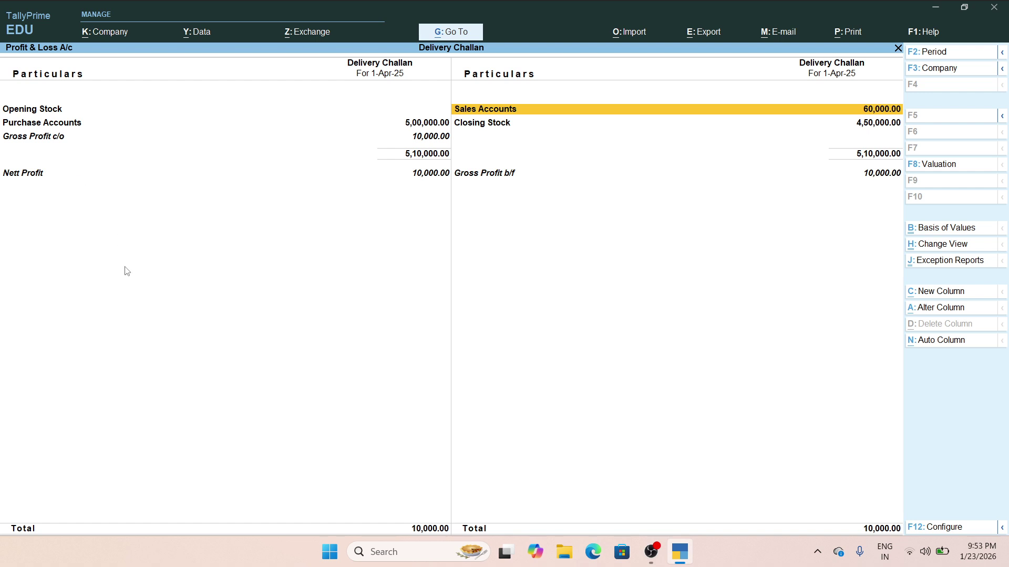
# Drill down from Sales Accounts through Sales Bills to Make to examine the pending sales bills, and return to the Gateway of Tally
pyautogui.press('Return')
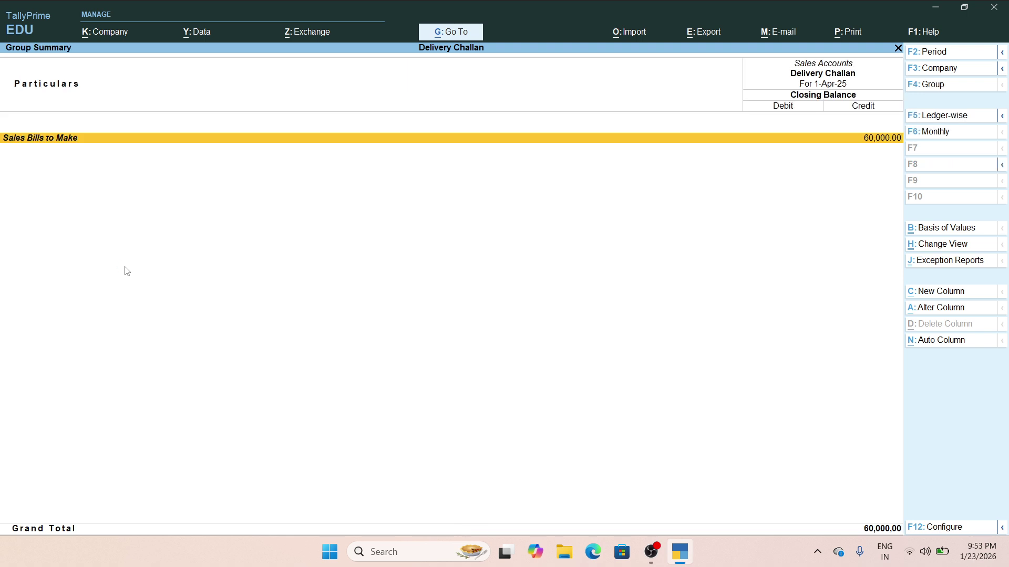
pyautogui.press('Return')
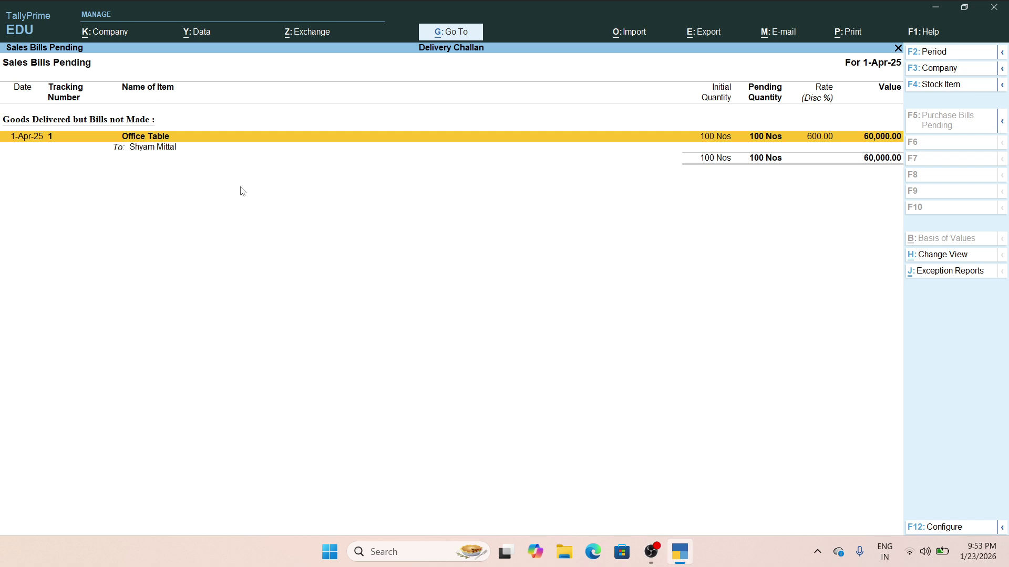
pyautogui.press('Escape')
pyautogui.press('Escape')
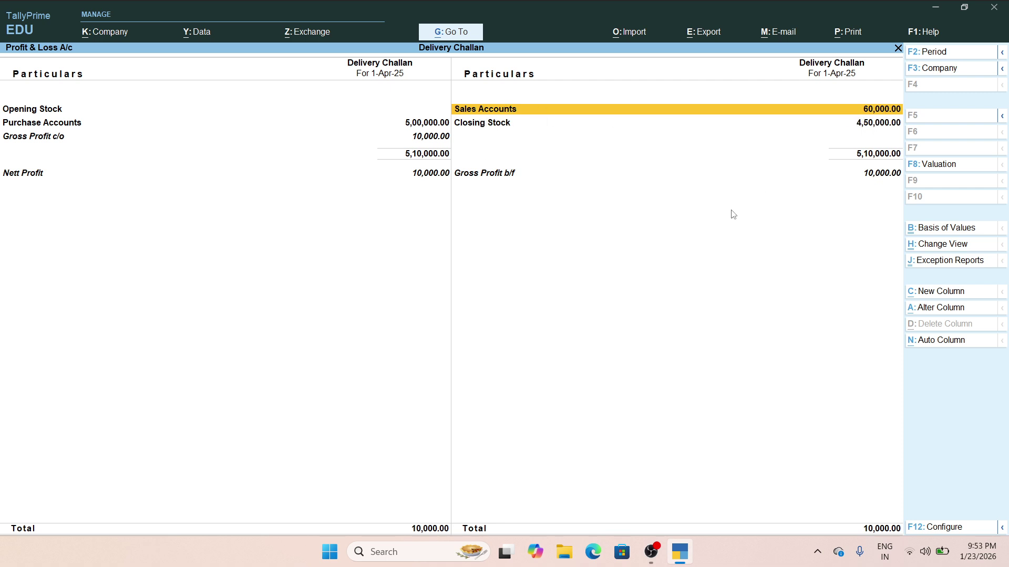
pyautogui.press('Return')
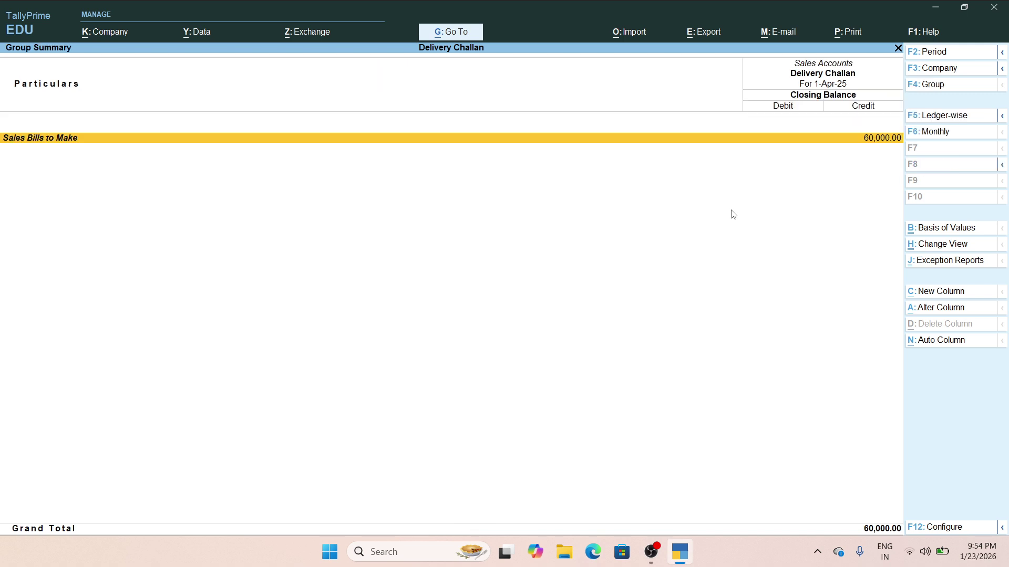
pyautogui.press('Return')
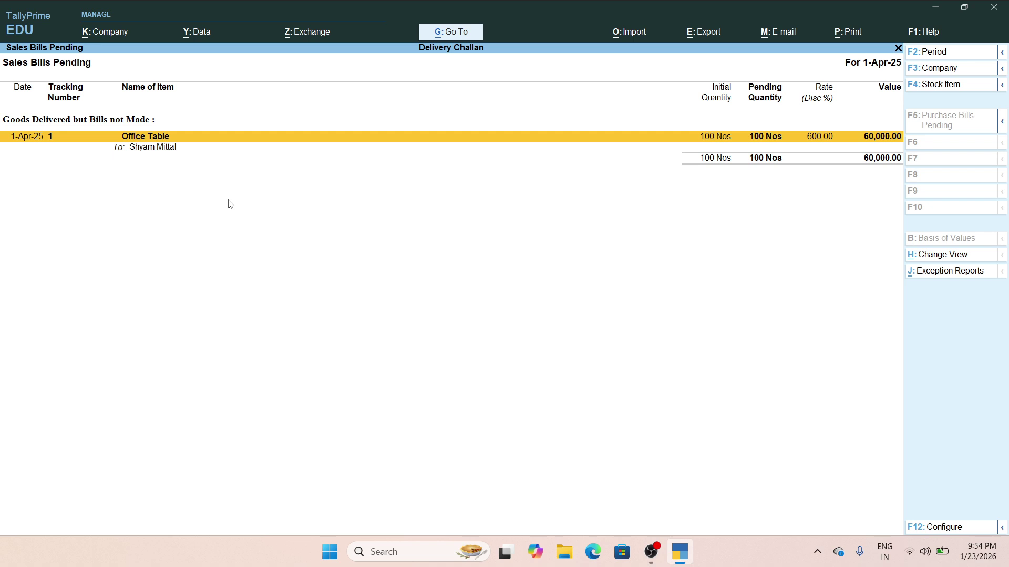
pyautogui.press('Escape')
pyautogui.press('Escape')
pyautogui.press('Escape')
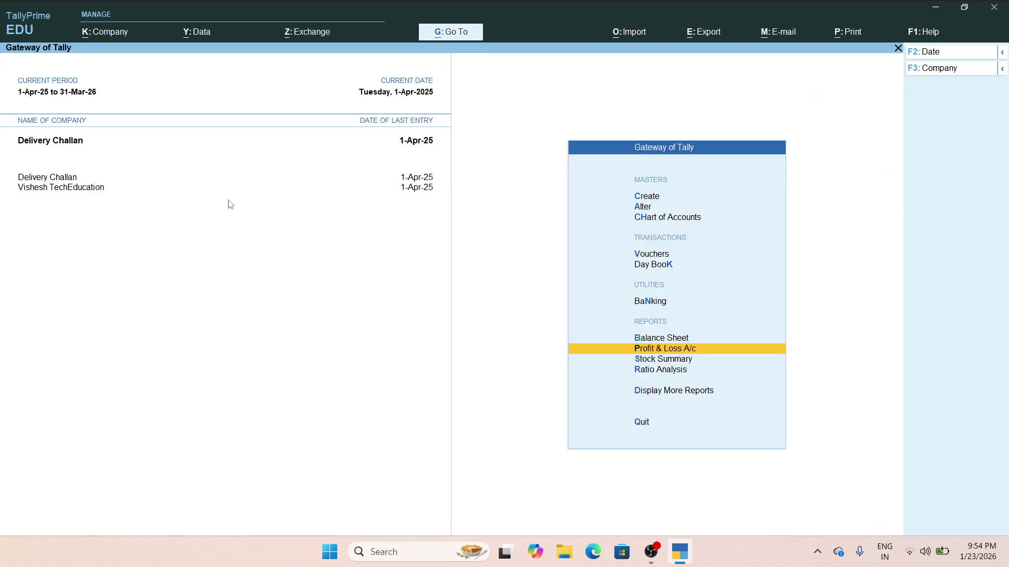
# Go to the option for creating masters in the Gateway of Tally
pyautogui.press('Up')
pyautogui.press('Up')
pyautogui.press('Up')
pyautogui.press('Up')
pyautogui.press('Up')
pyautogui.press('Up')
pyautogui.press('Up')
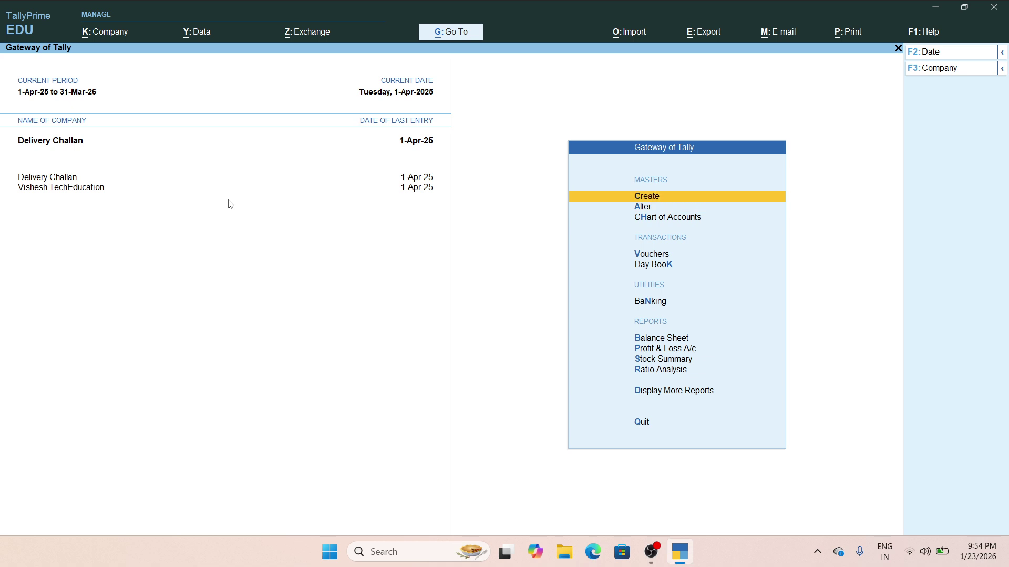